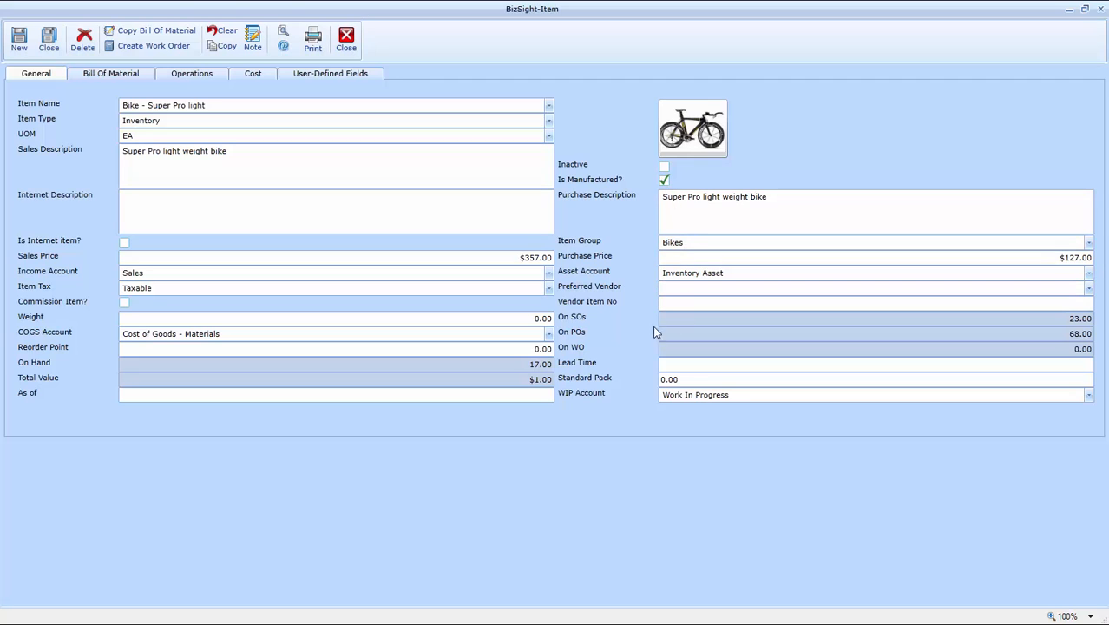
Step: Review the bill of material, operations and cost breakdown of the Bike - Super Pro light item
click(121, 78)
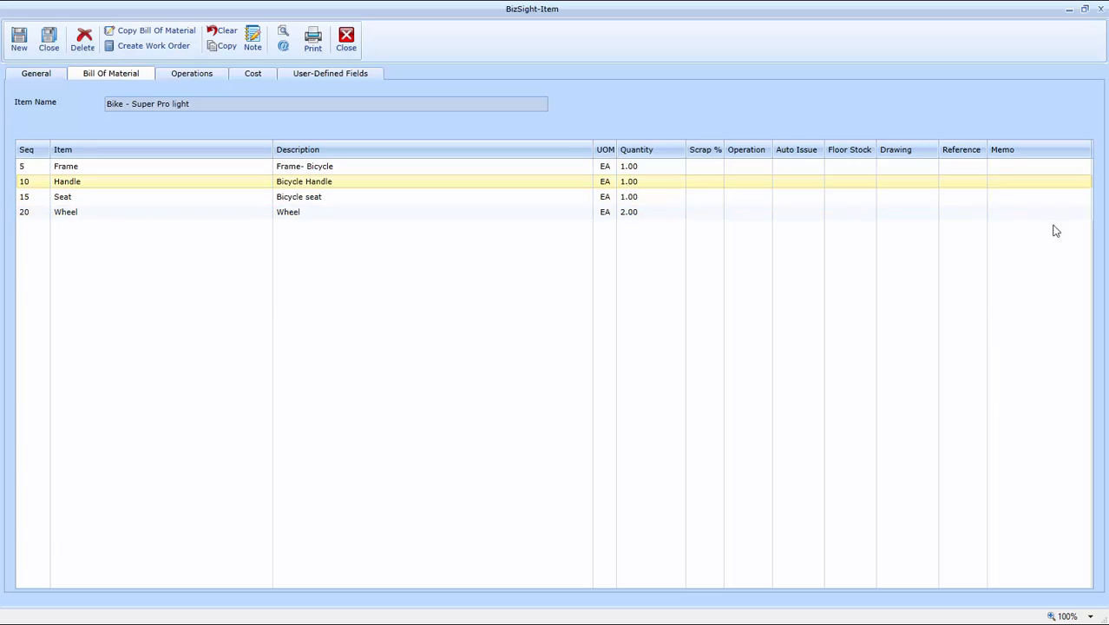
click(184, 78)
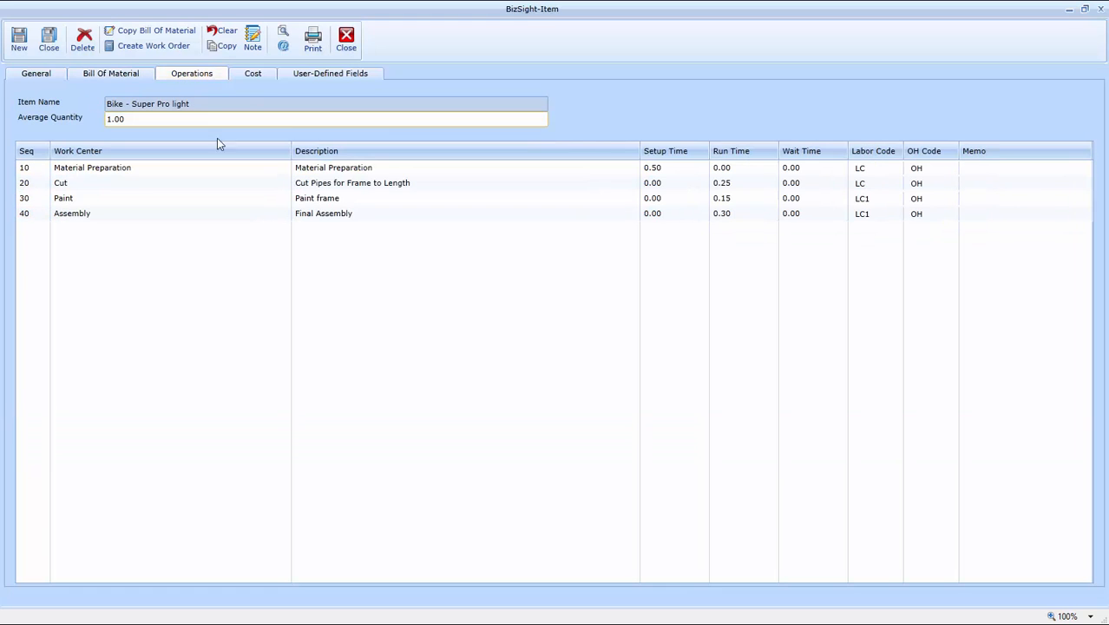
click(248, 81)
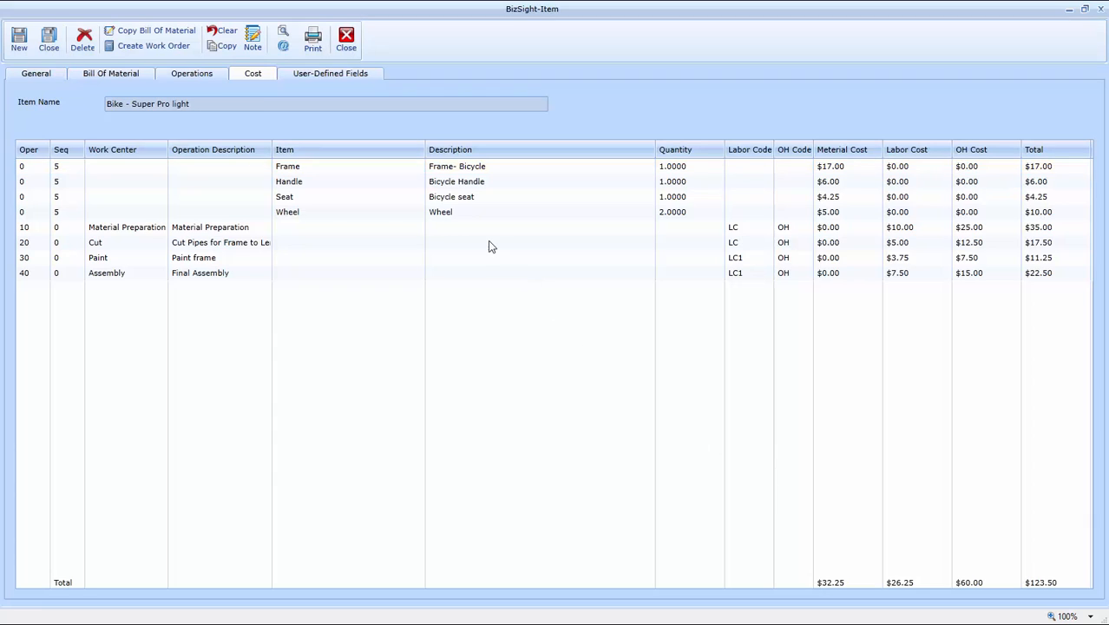
Step: Create a work order from the Bike - Super Pro light item with quantity 15 and due date 11/20/2014
click(155, 46)
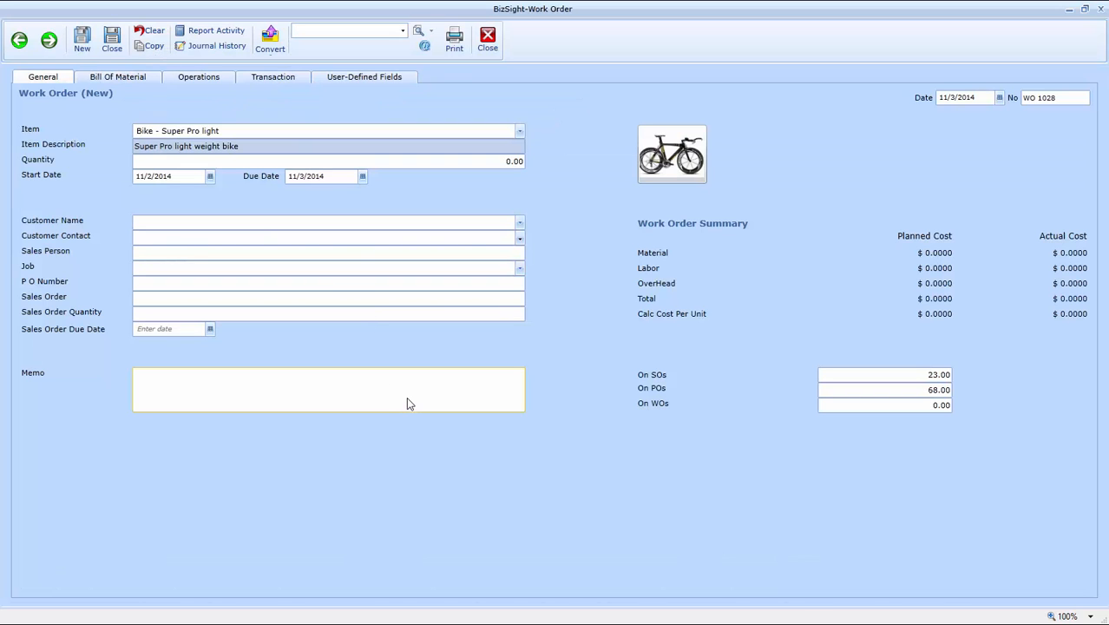
click(492, 160)
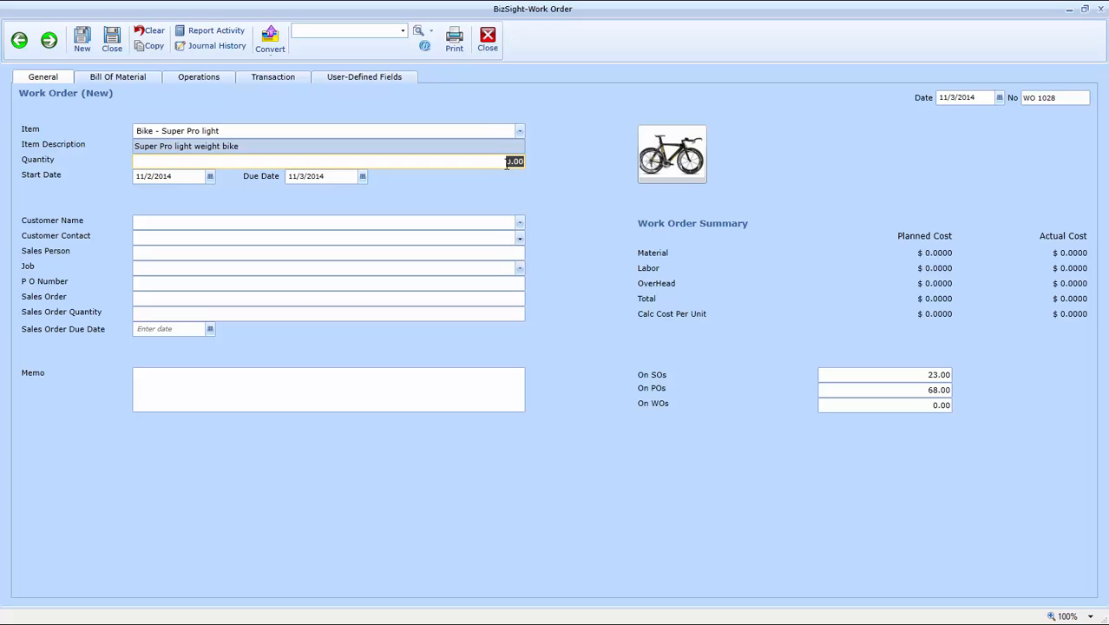
text(15)
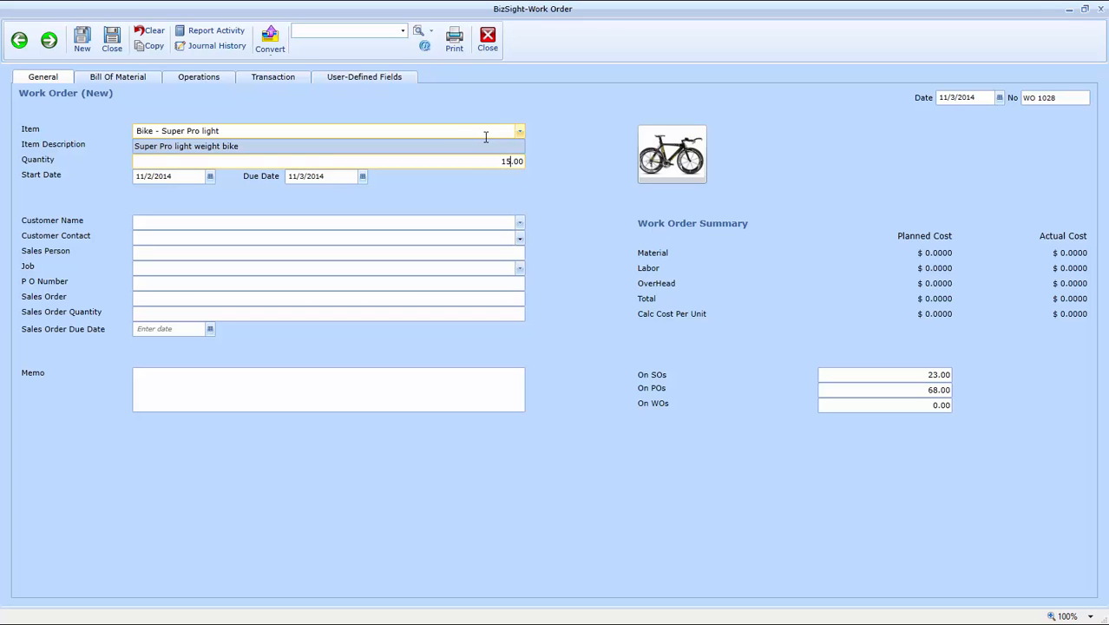
key(Tab)
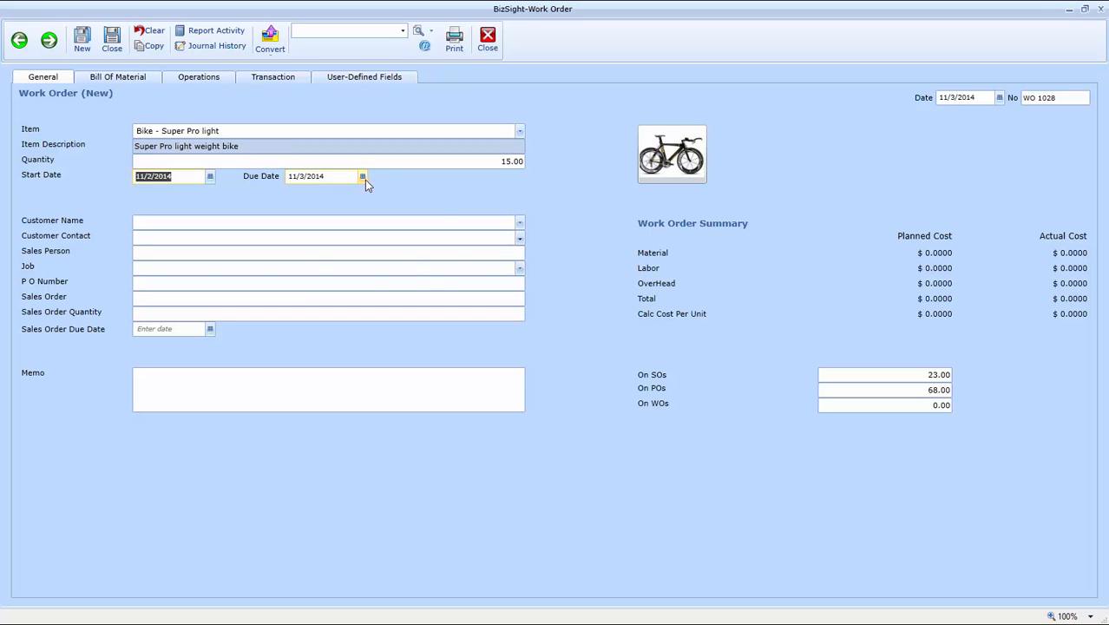
click(363, 177)
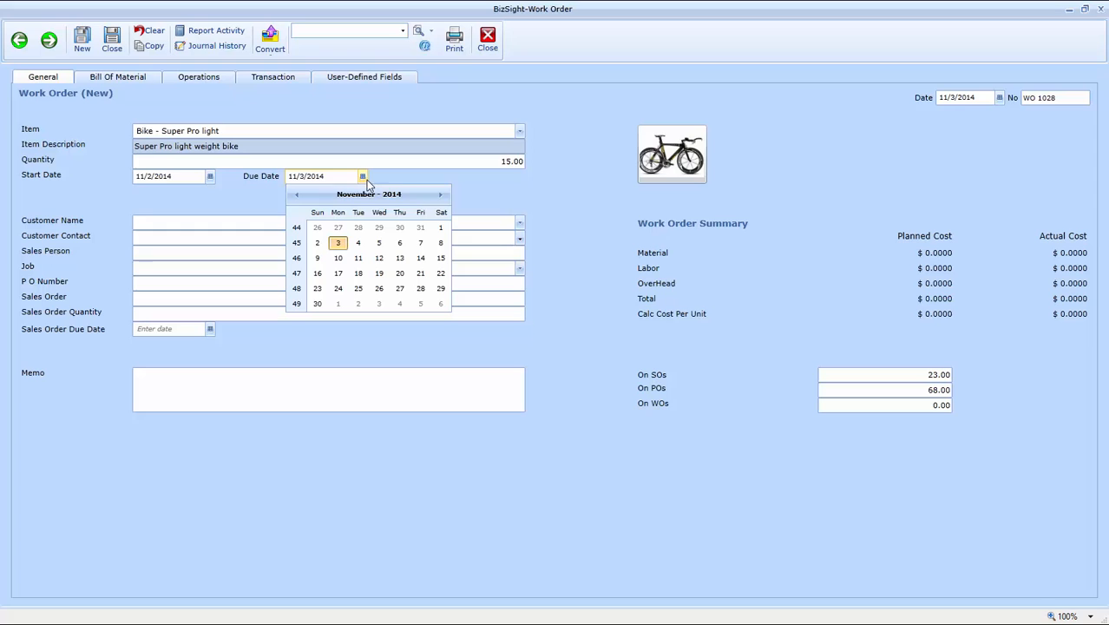
click(399, 274)
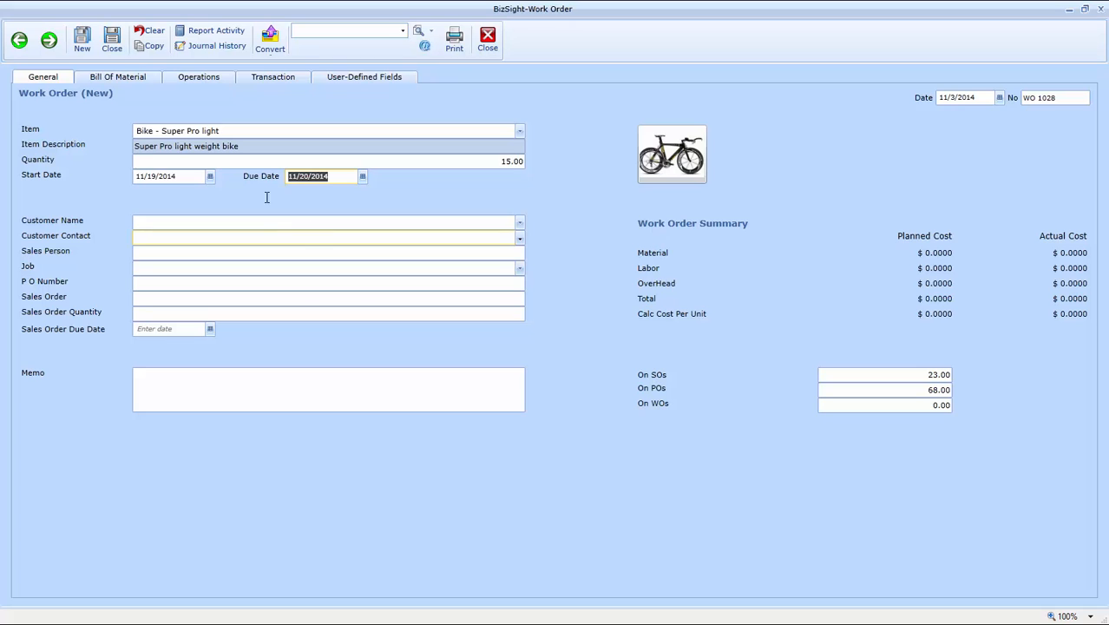
Step: Review the new work order's required materials and operations, and return to its general information
click(111, 81)
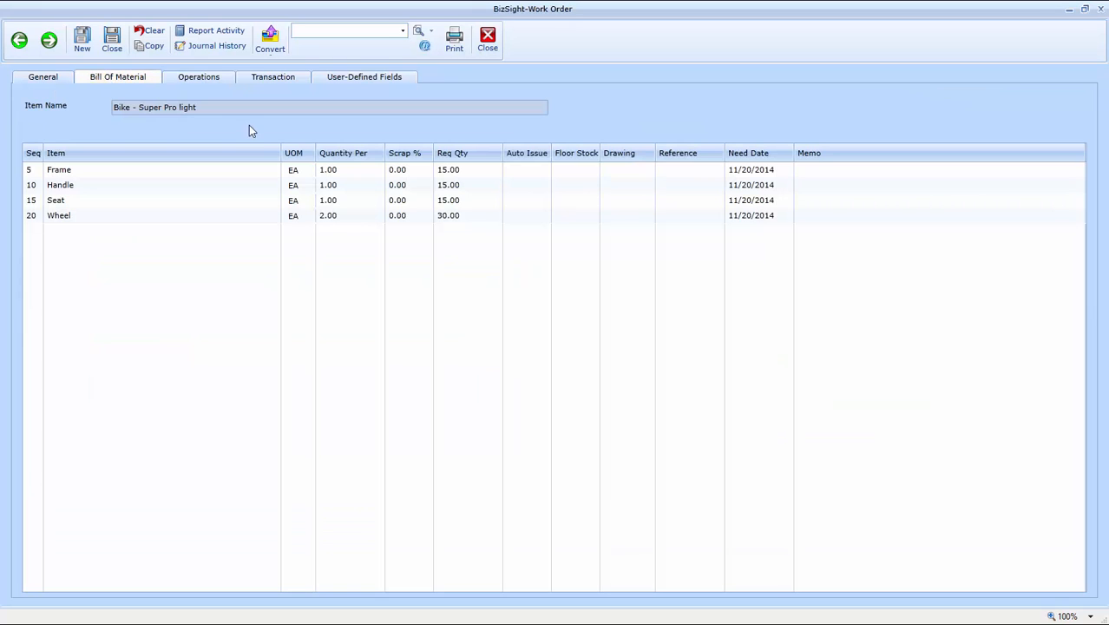
click(454, 185)
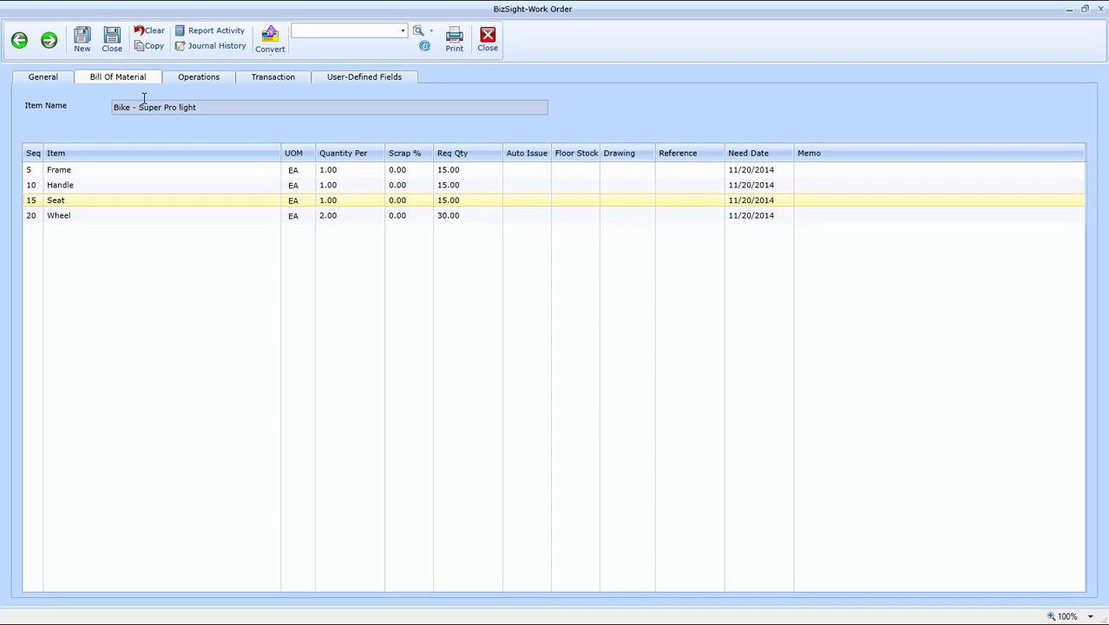
click(201, 79)
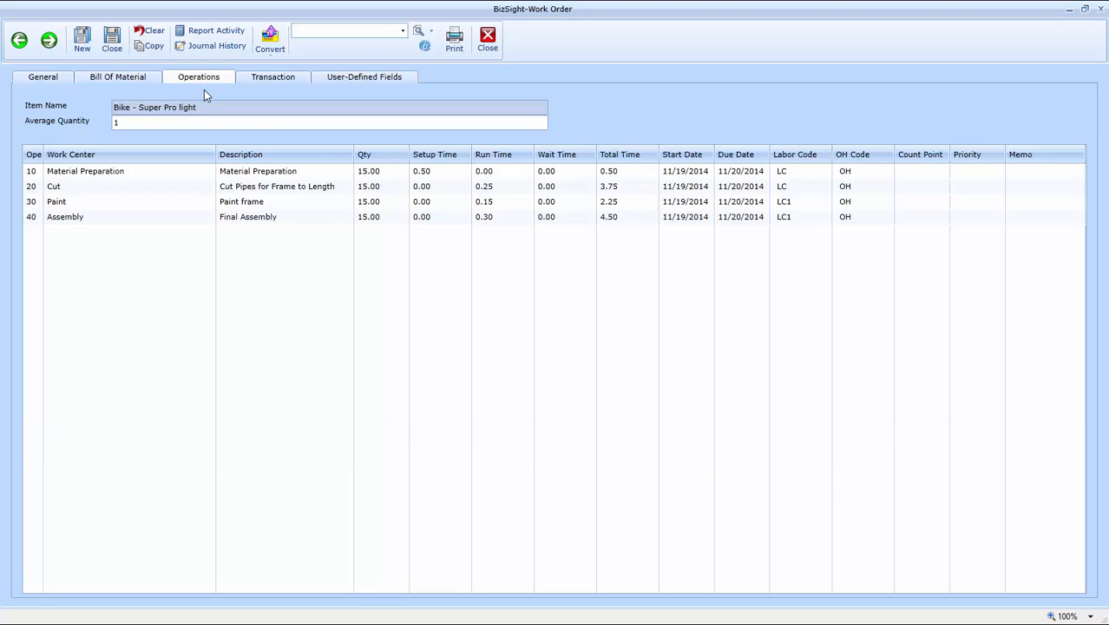
click(61, 79)
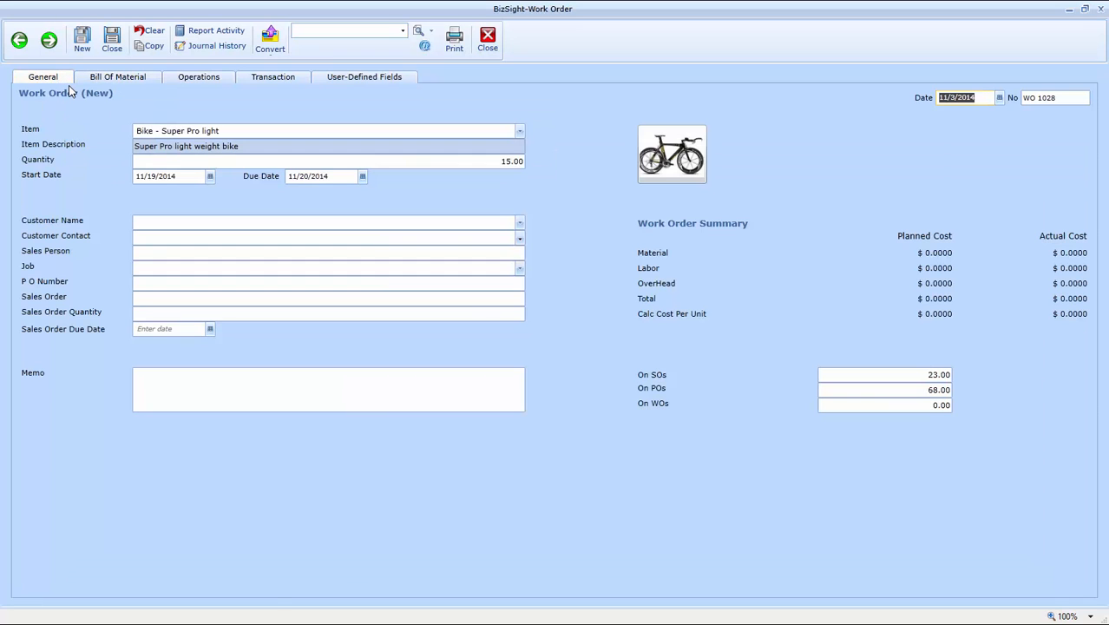
Step: Report production activity for the new work order with a finish quantity of 6
click(210, 35)
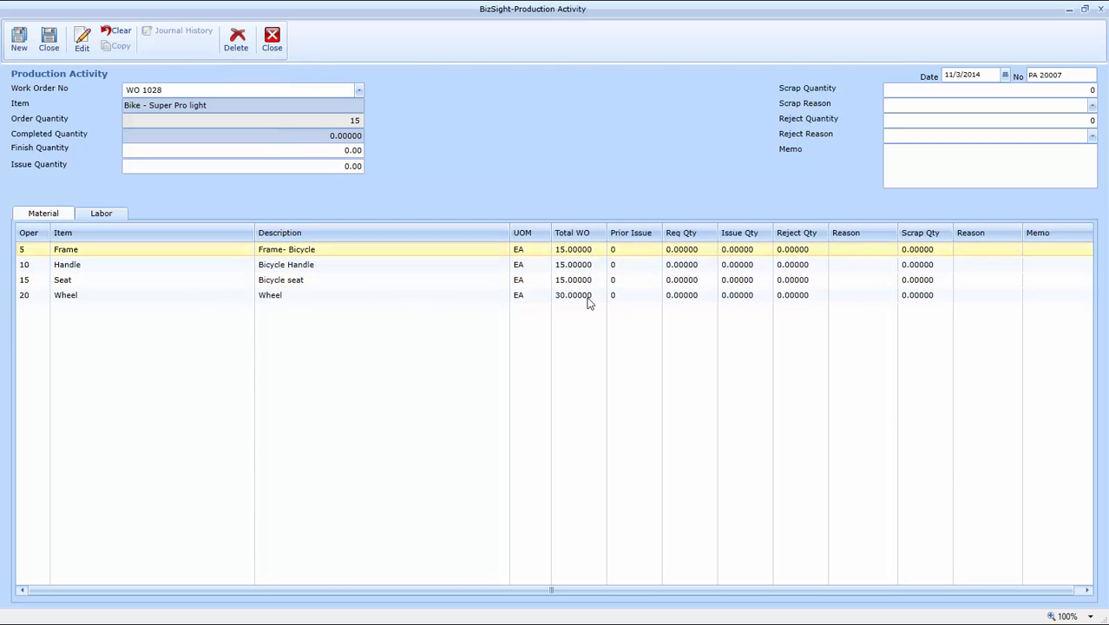
click(344, 151)
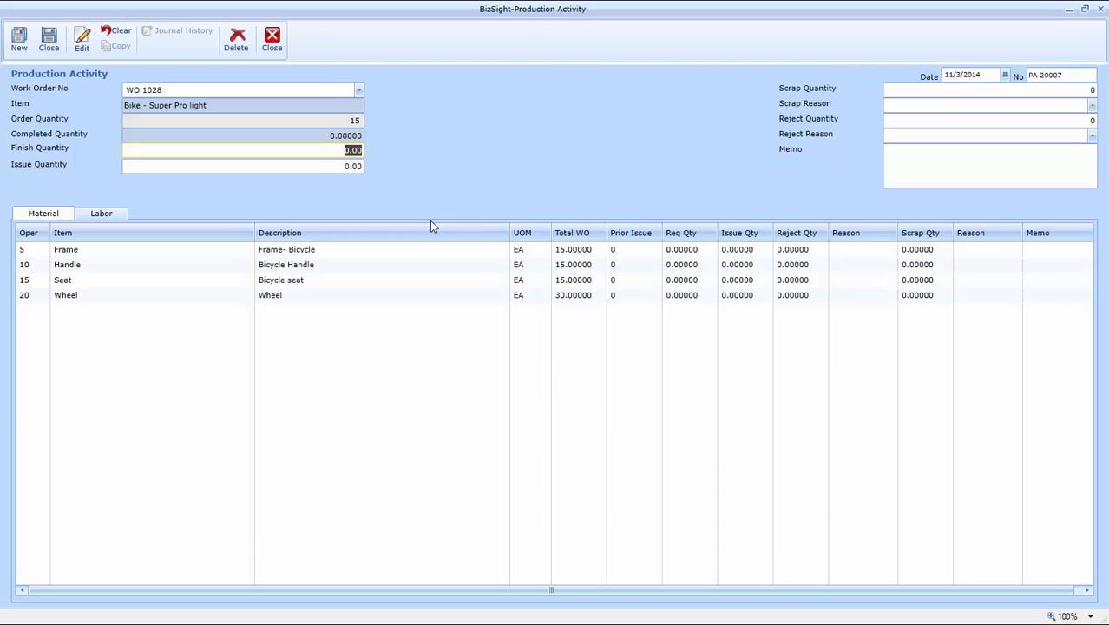
text(6)
key(Tab)
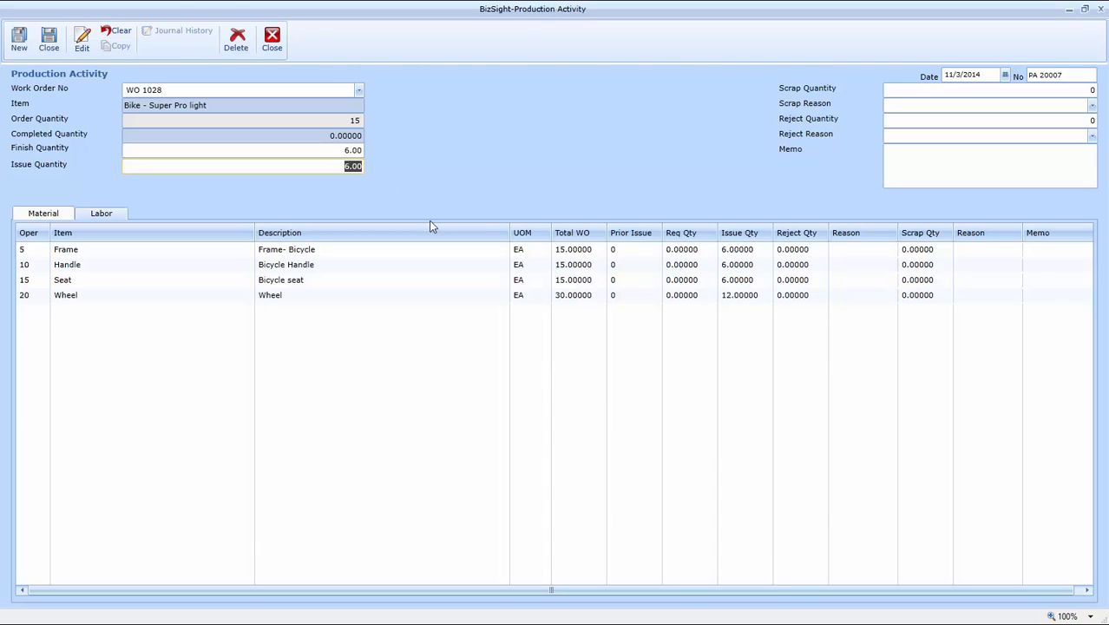
Step: Set the Handle's issue quantity to 7, and save and close the production activity
click(742, 267)
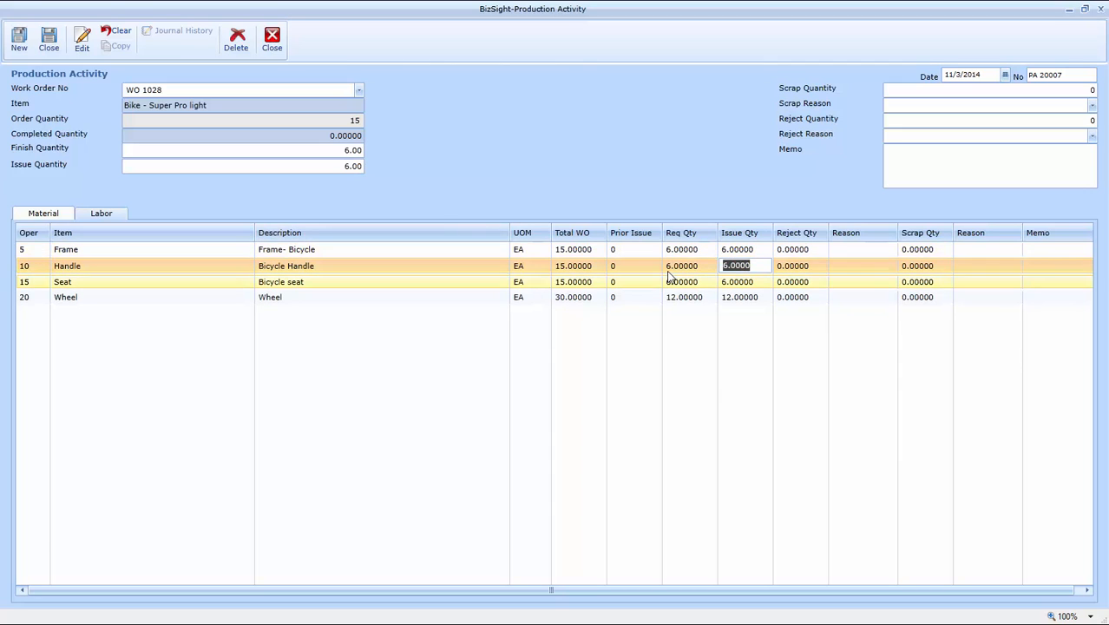
text(7)
key(Tab)
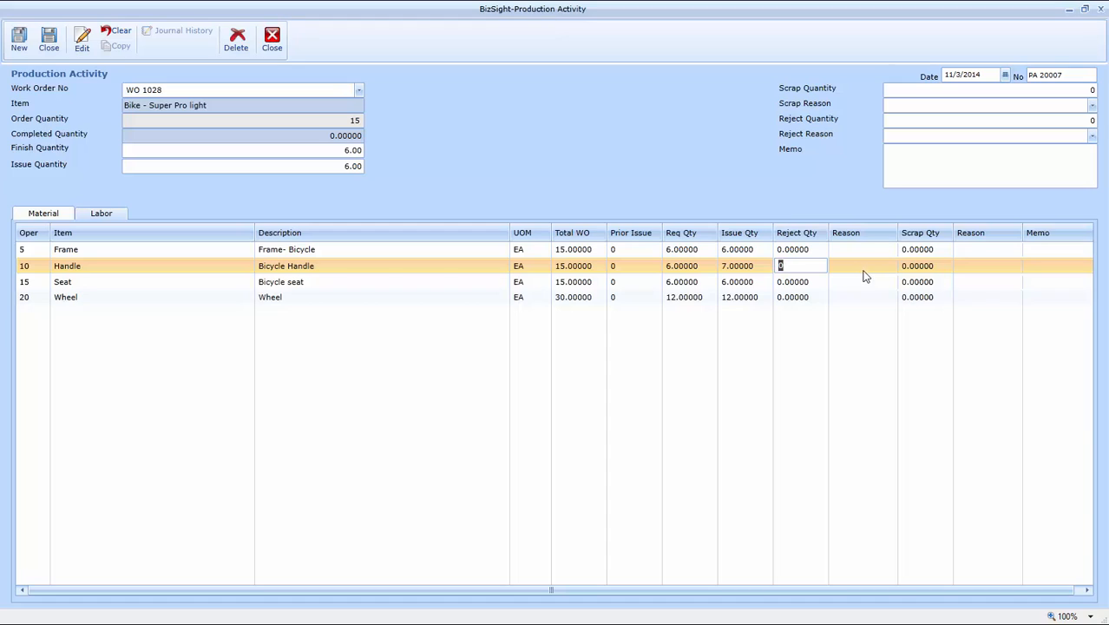
click(51, 47)
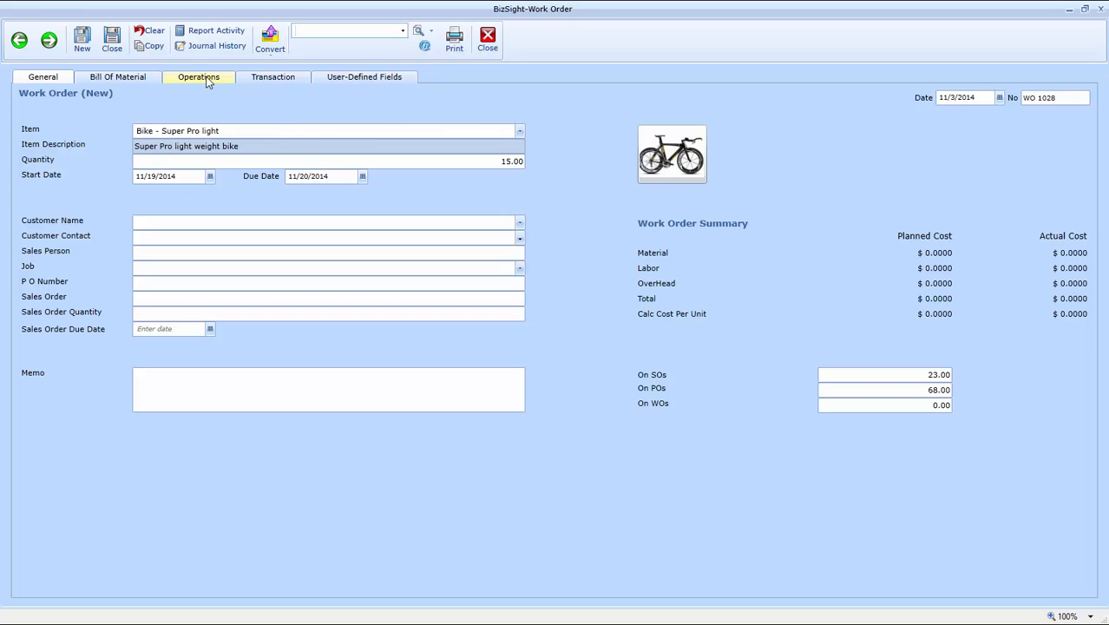
Step: Check the work order's transactions, save and close the work order, and close the item record
click(296, 79)
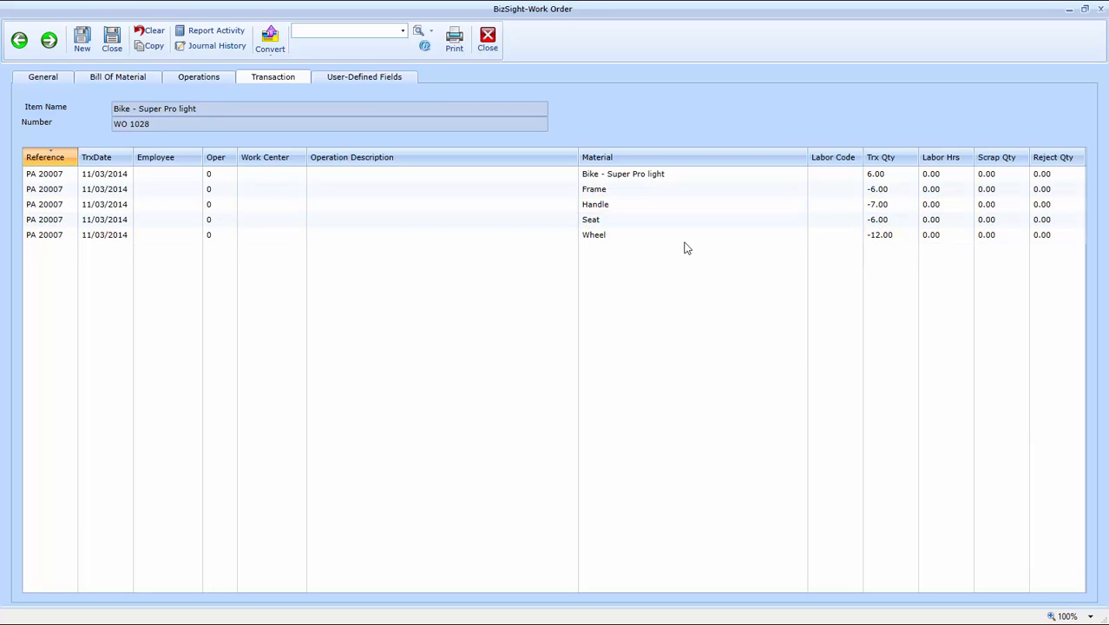
click(119, 52)
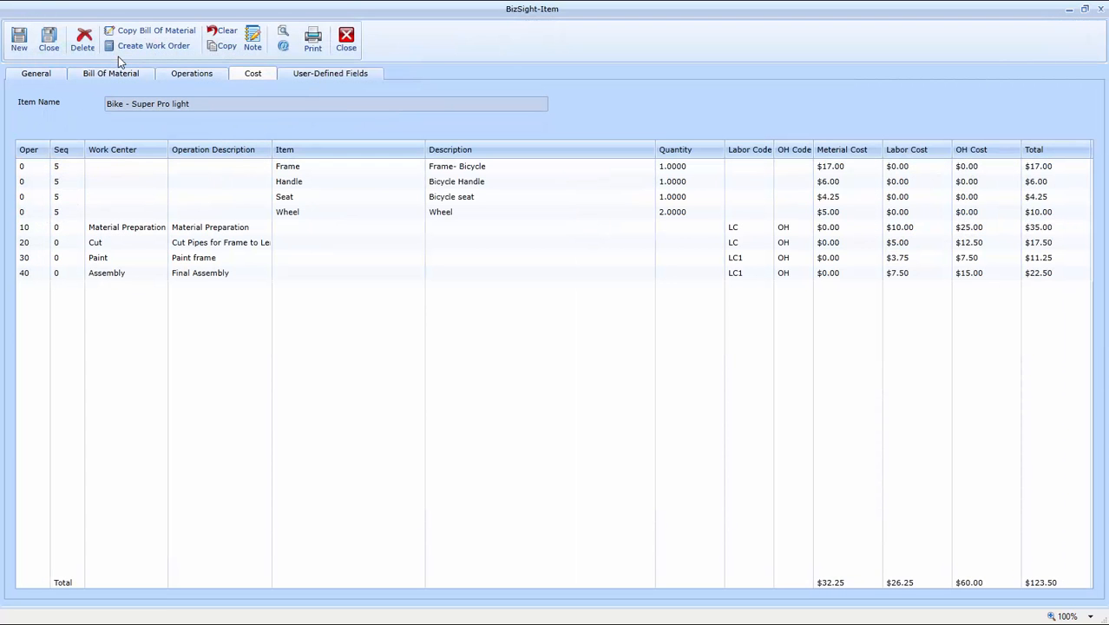
click(346, 40)
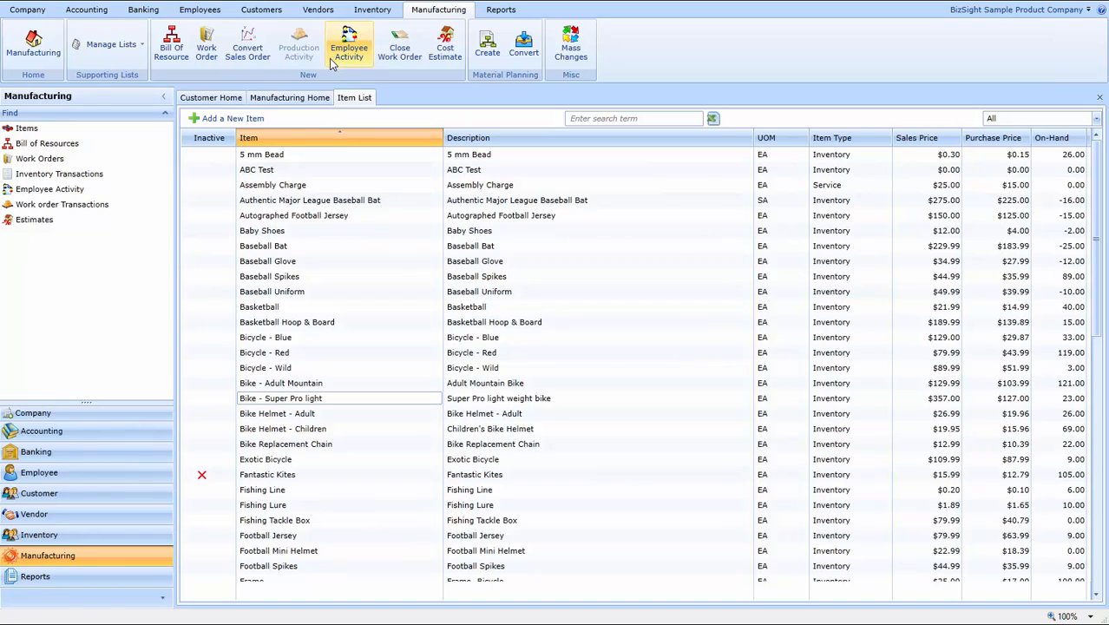
Step: Open the Bike - Super Pro light work order due 11/20/2014 from the work order list, review its cost summary, and close it
click(51, 162)
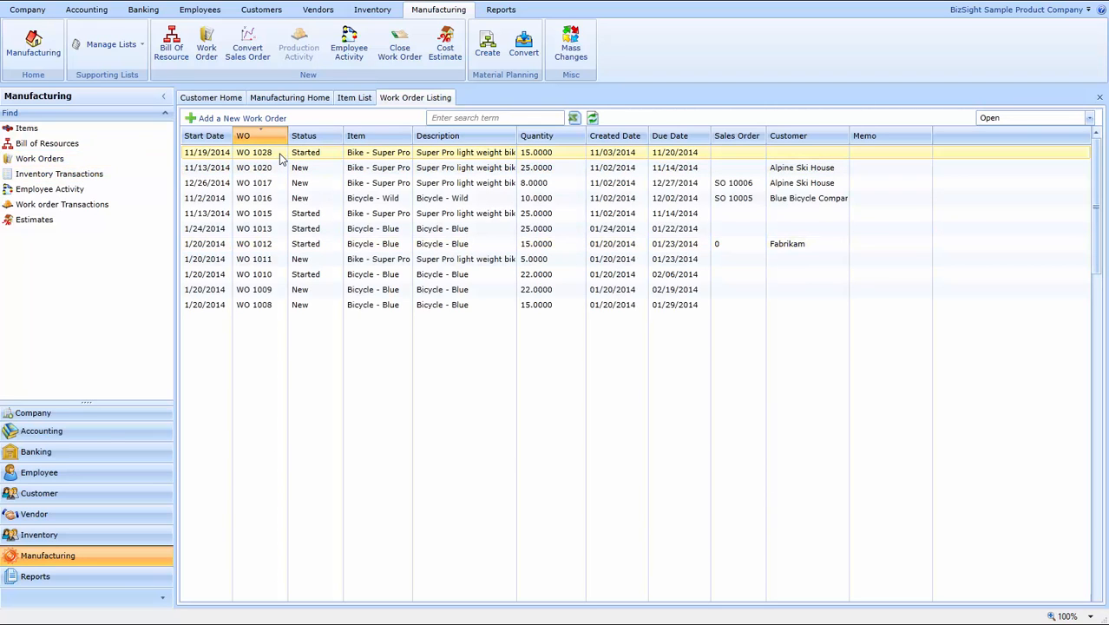
click(280, 158)
double_click(279, 154)
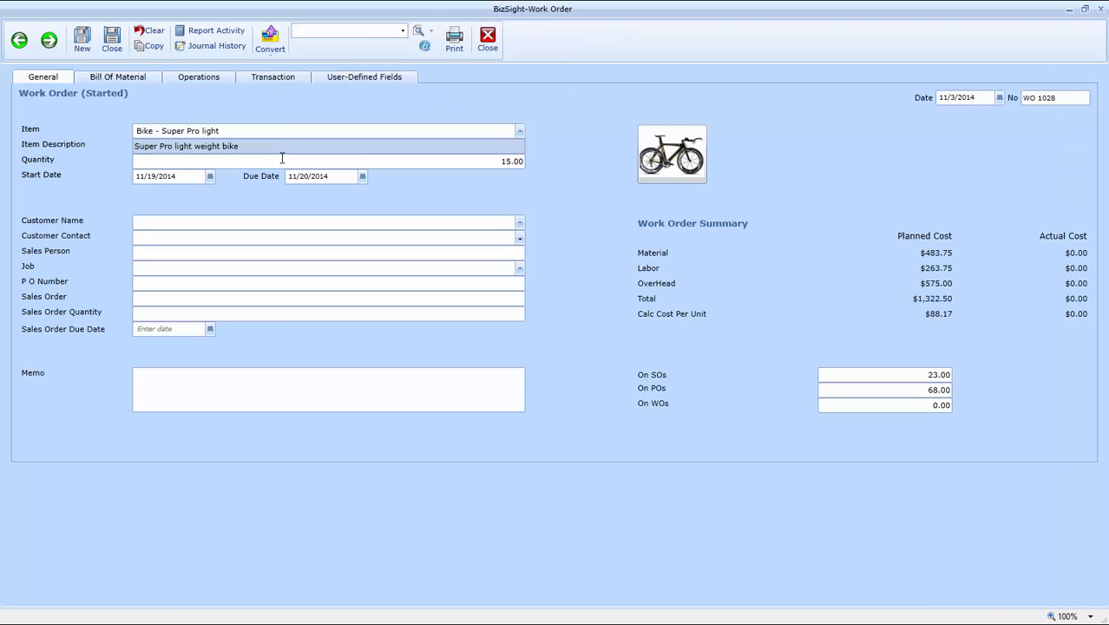
click(486, 43)
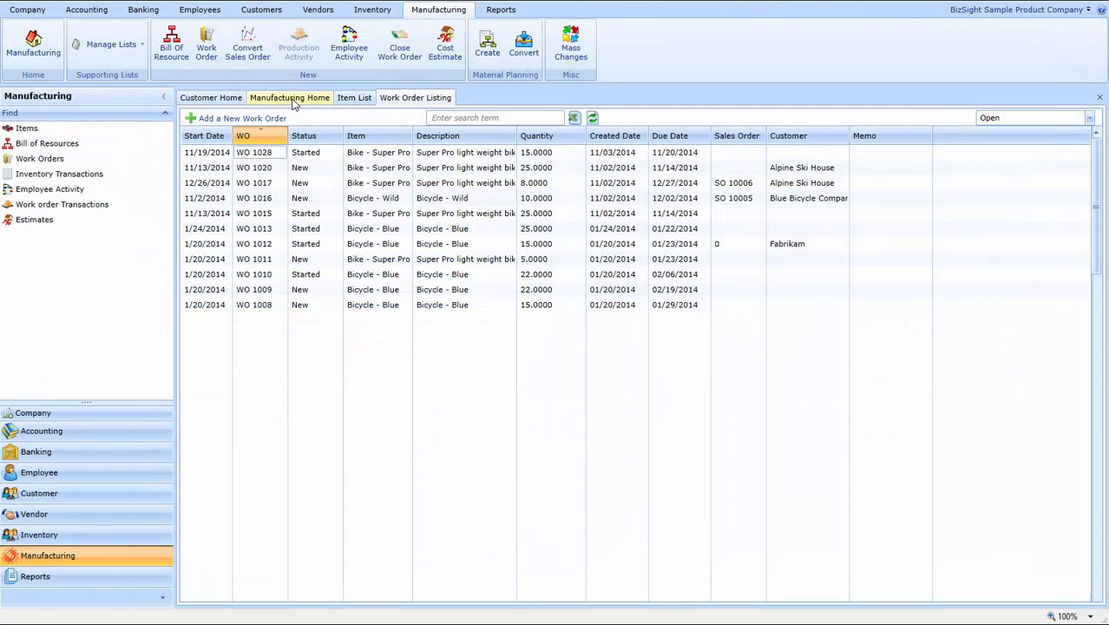
Step: Start a sales order conversion and select Blue Bicycle Company's Bicycle - Wild and Bike - Super Pro light lines for work orders
click(292, 101)
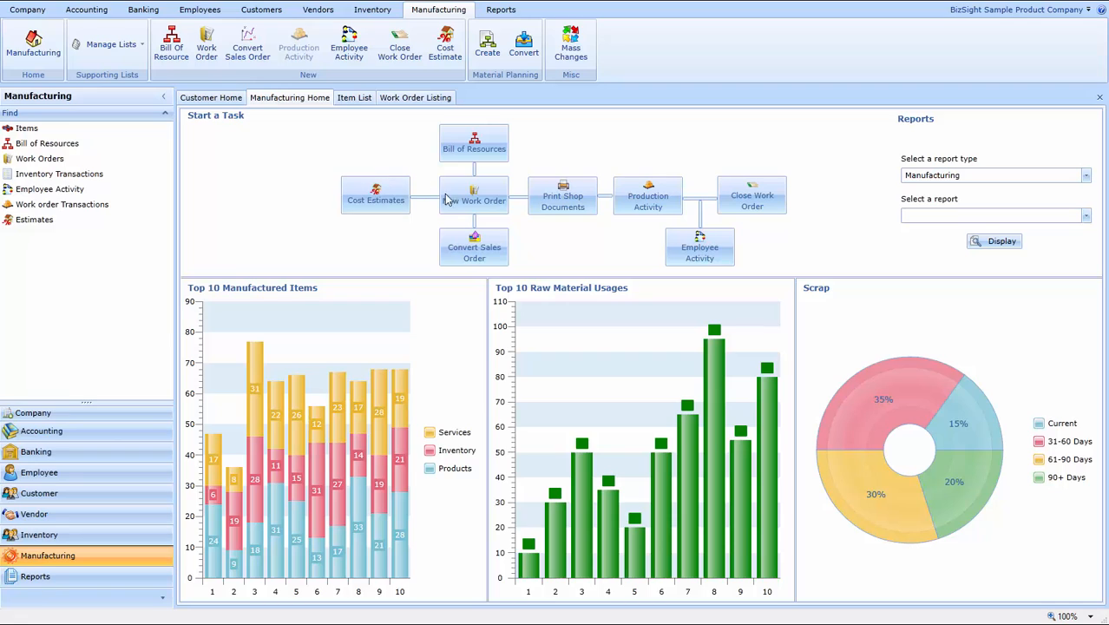
click(493, 258)
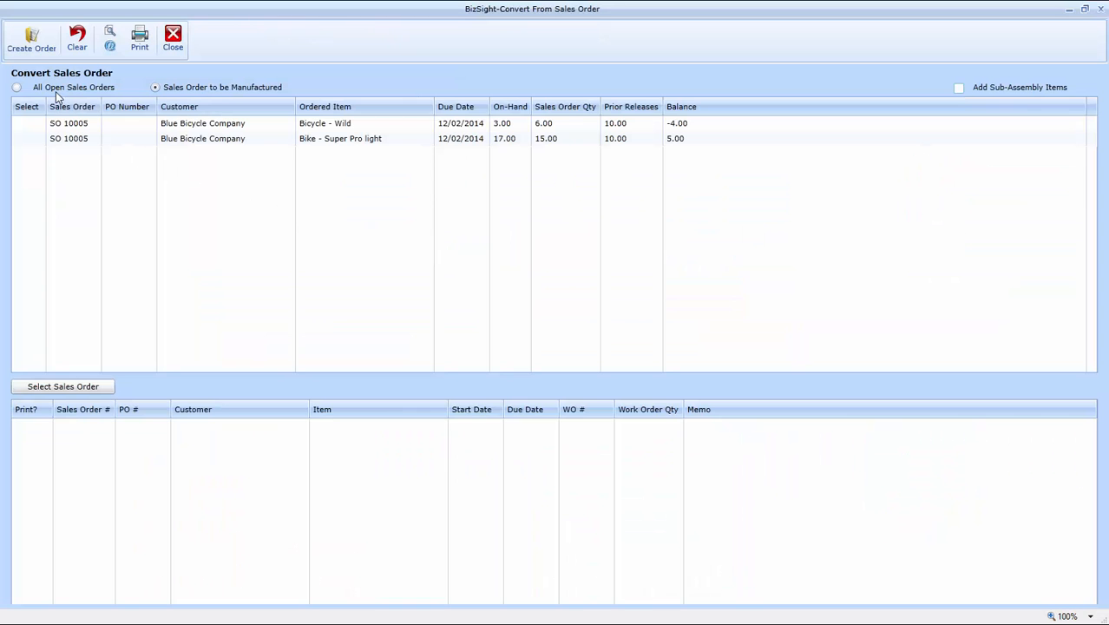
click(62, 141)
click(36, 125)
click(35, 140)
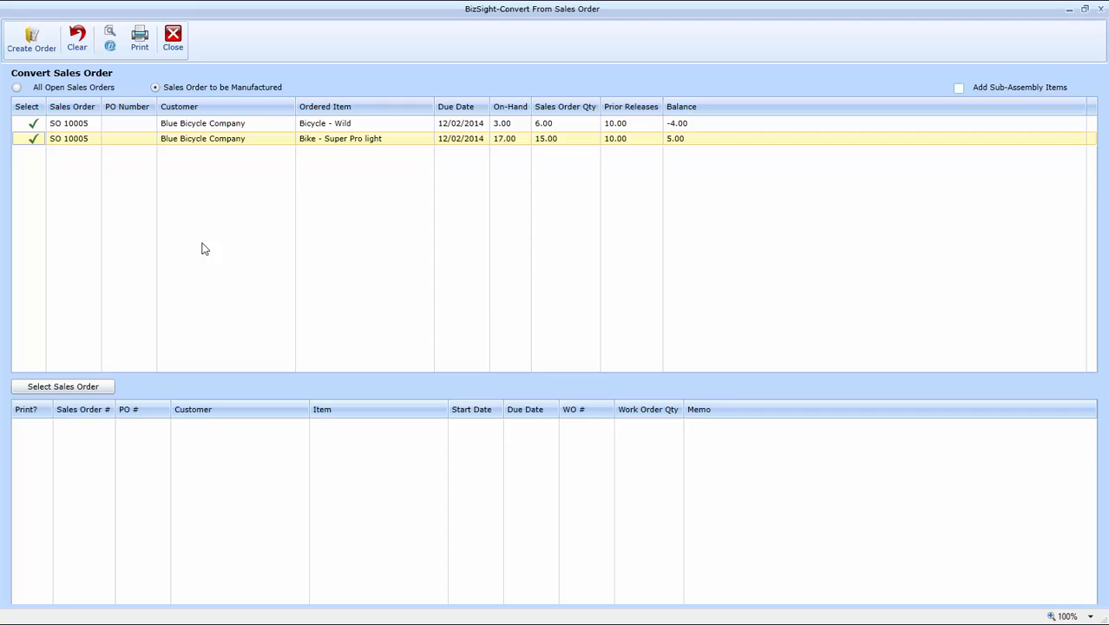
click(76, 385)
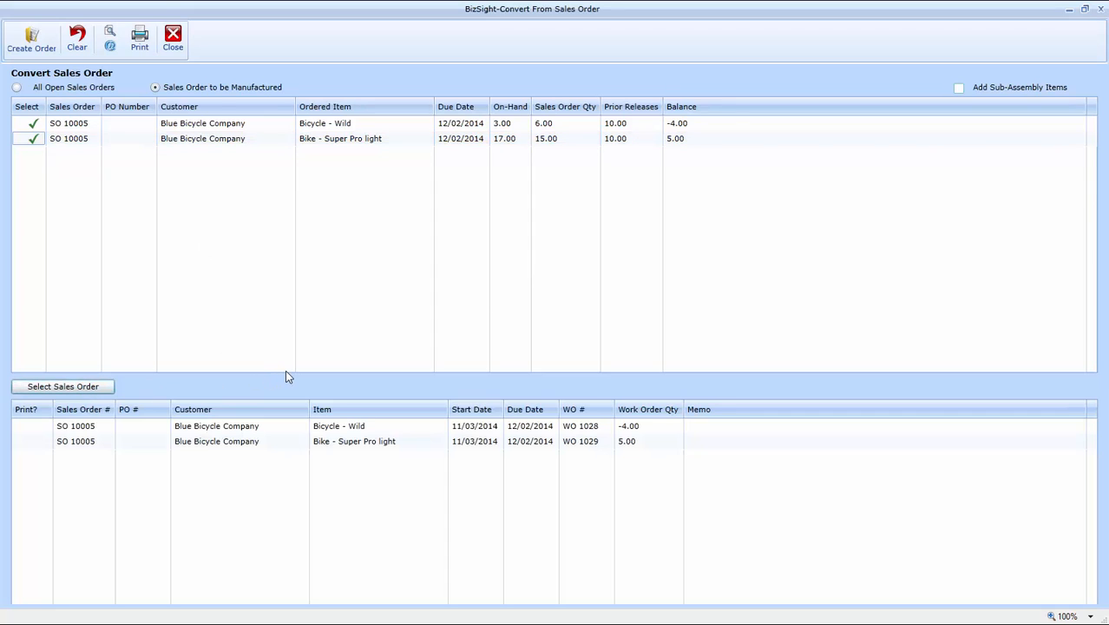
Step: Enter a new work order number for the Bicycle - Wild line and set its work order quantity to 12
click(598, 430)
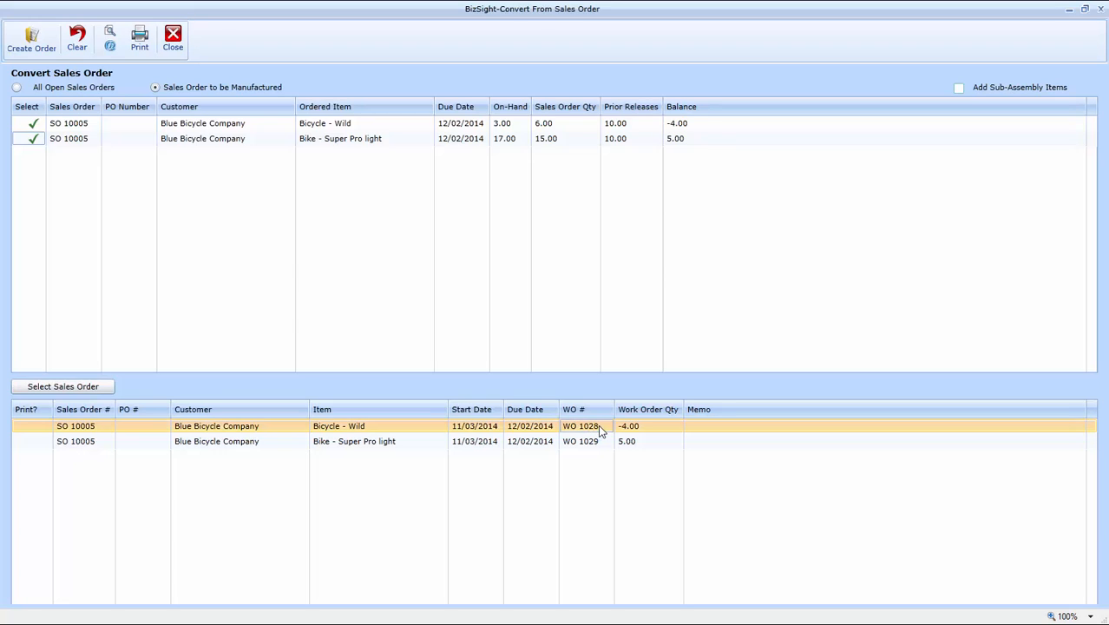
click(601, 429)
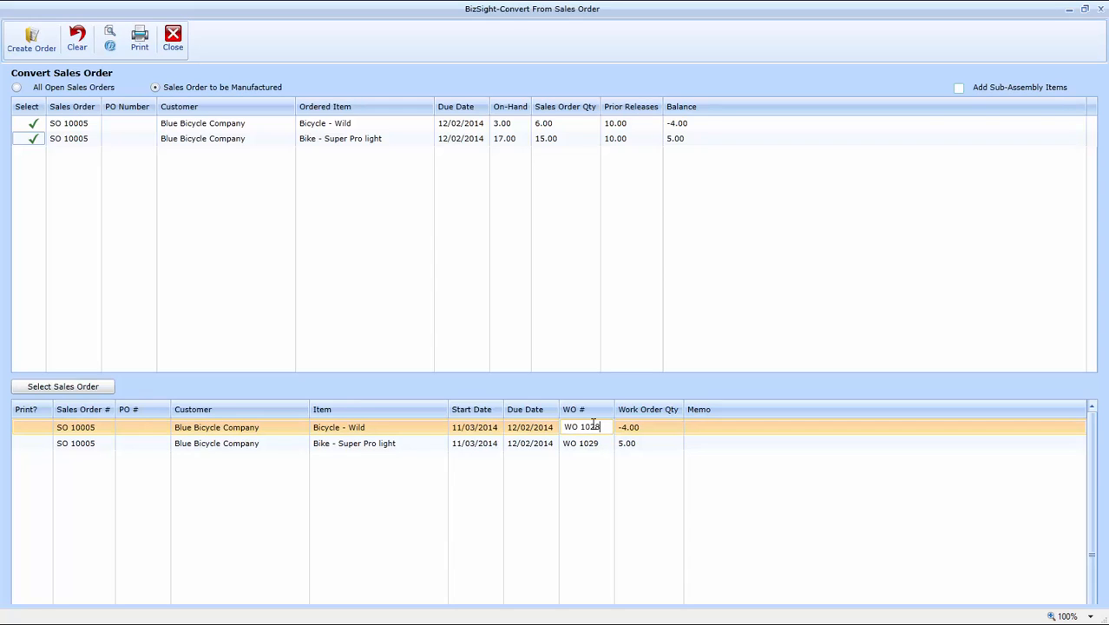
text(30)
click(649, 429)
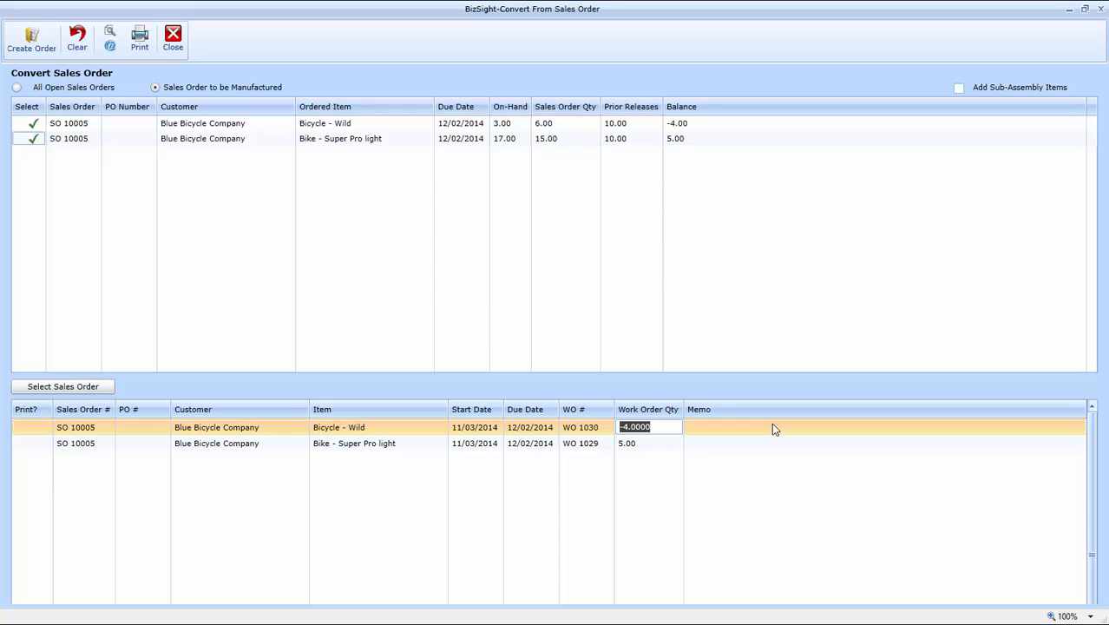
text(12)
key(Tab)
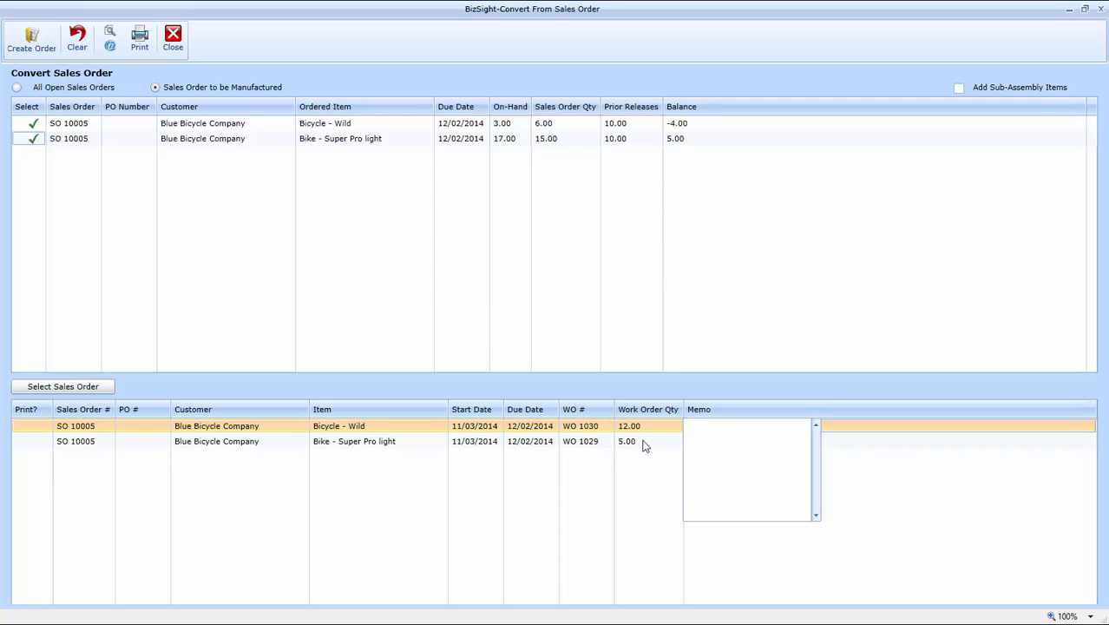
Step: Check the Bike - Super Pro light line's work order quantity and create the work orders from both selected sales order lines
click(638, 445)
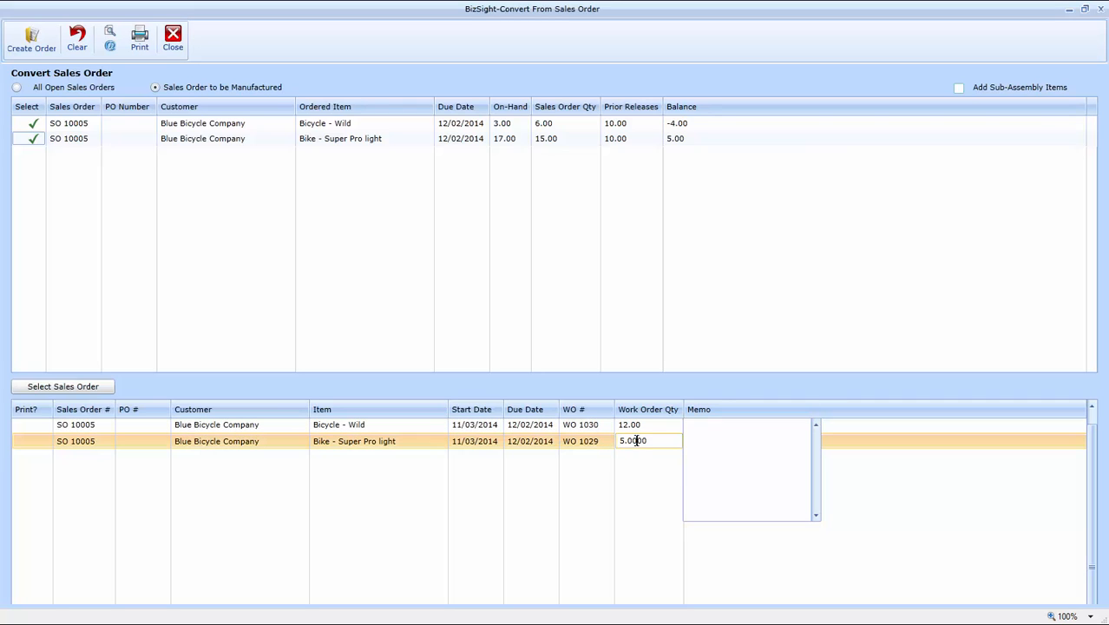
click(652, 441)
click(654, 441)
click(39, 42)
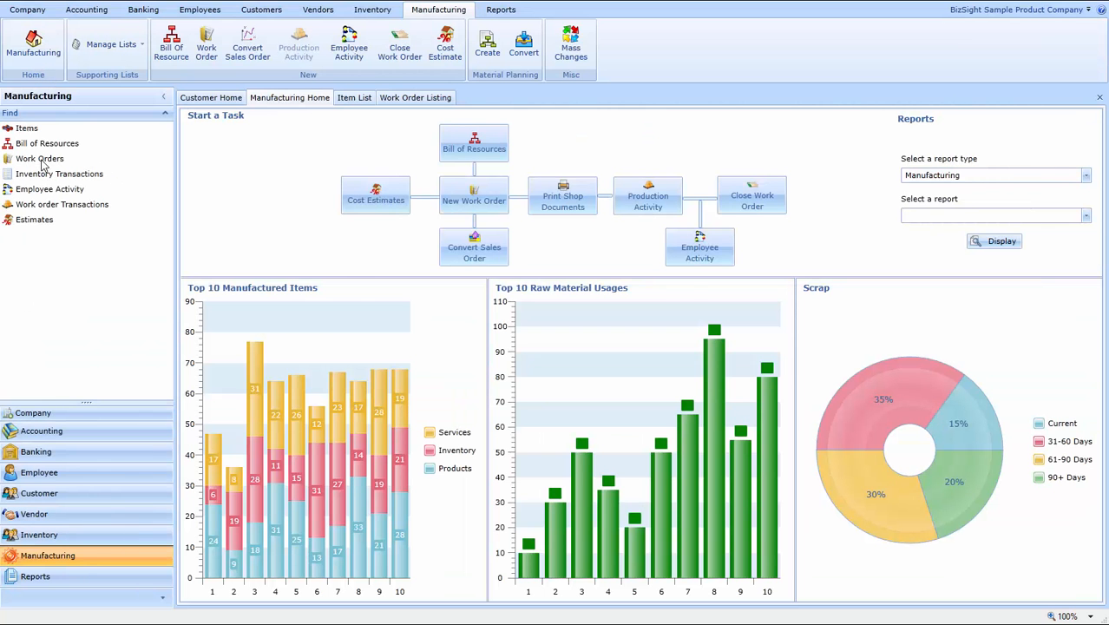
Step: View the work order list and return to the manufacturing home page
click(40, 159)
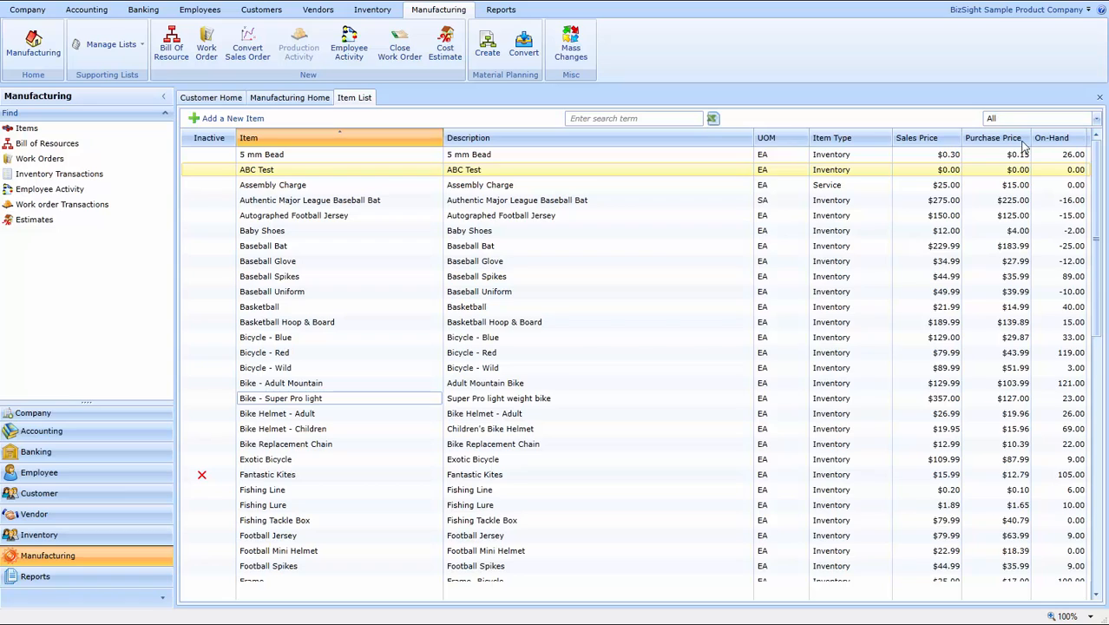
click(313, 100)
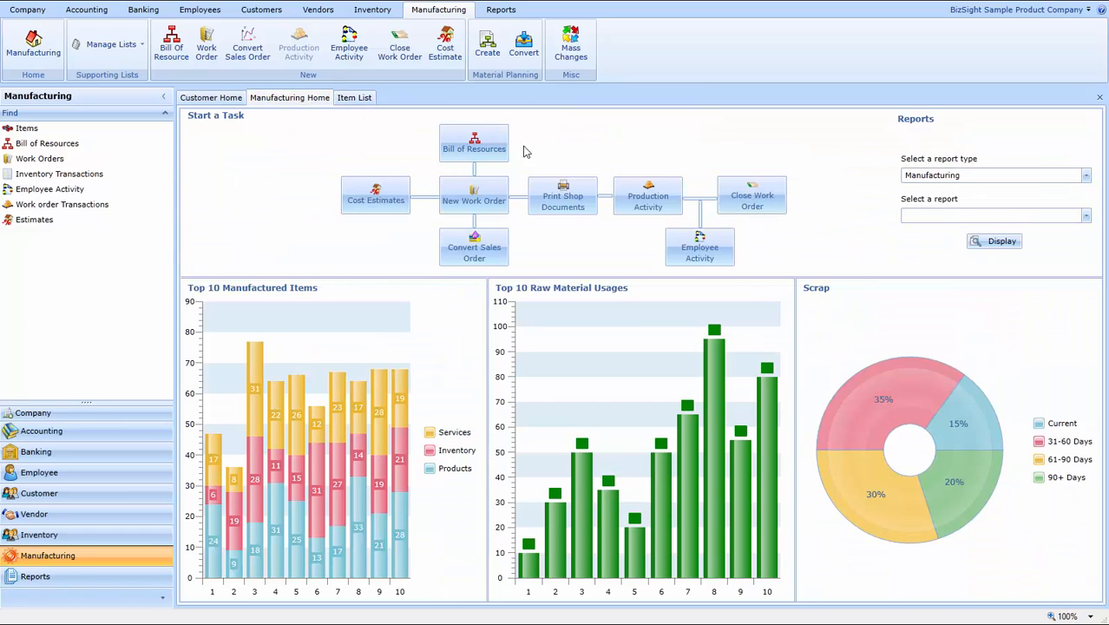
Step: Open a new production activity, load the last-listed Bike - Super Pro light work order to view its materials, and close it unsaved
click(658, 205)
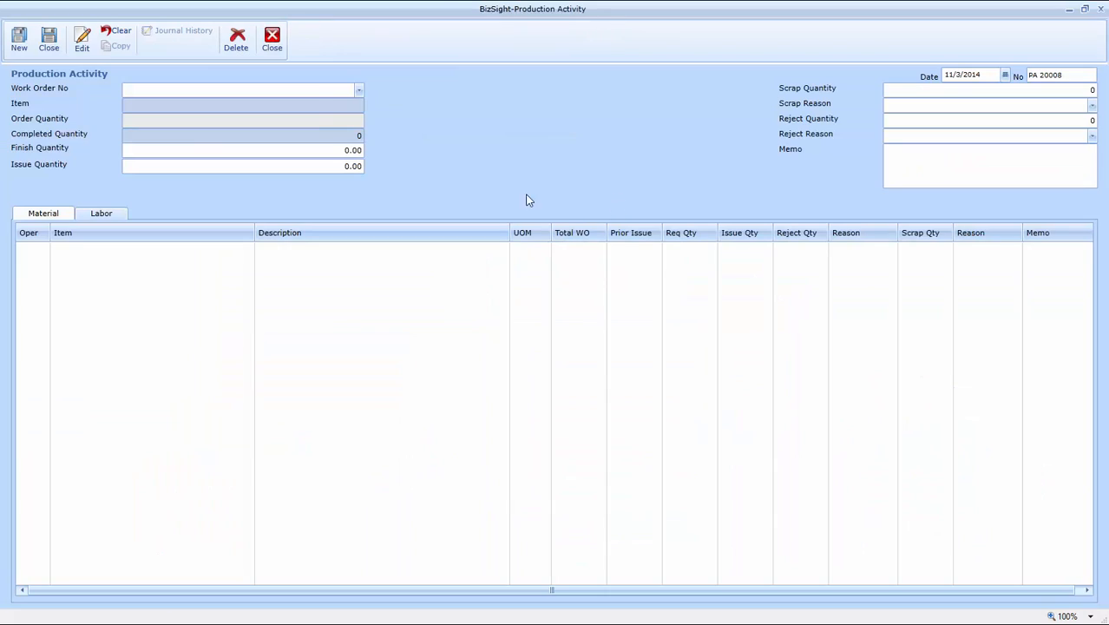
click(359, 92)
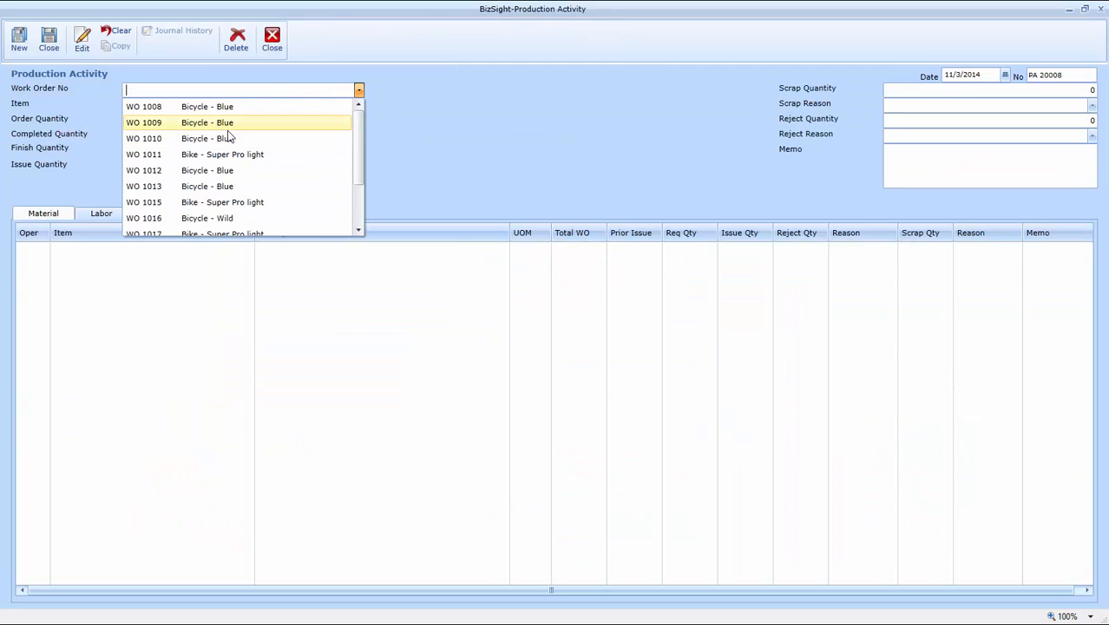
scroll(230, 138, down, 3)
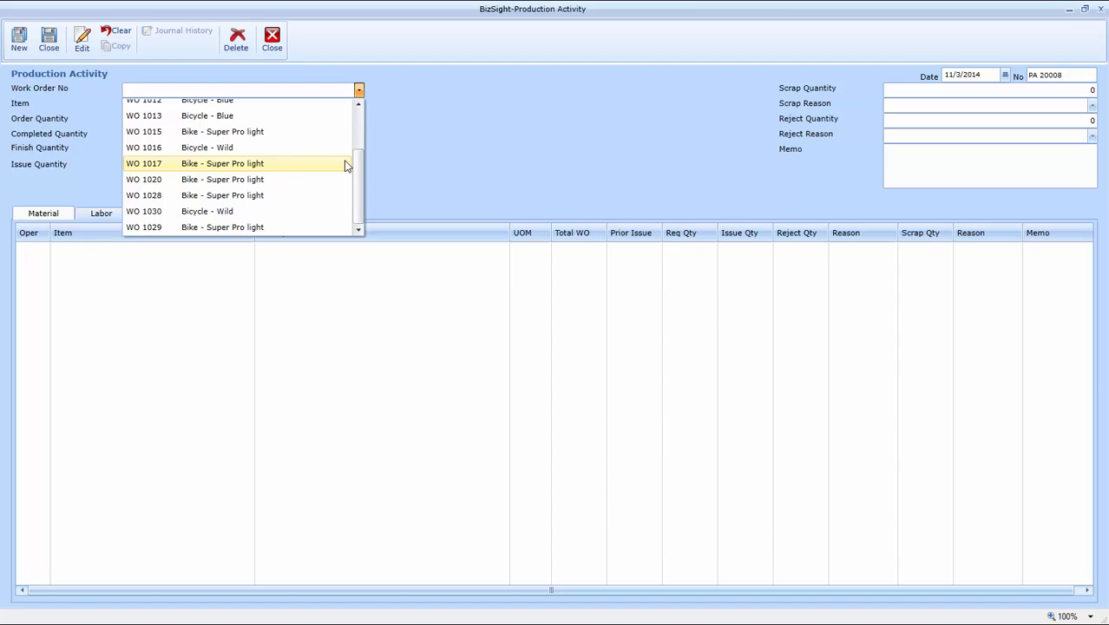
click(249, 199)
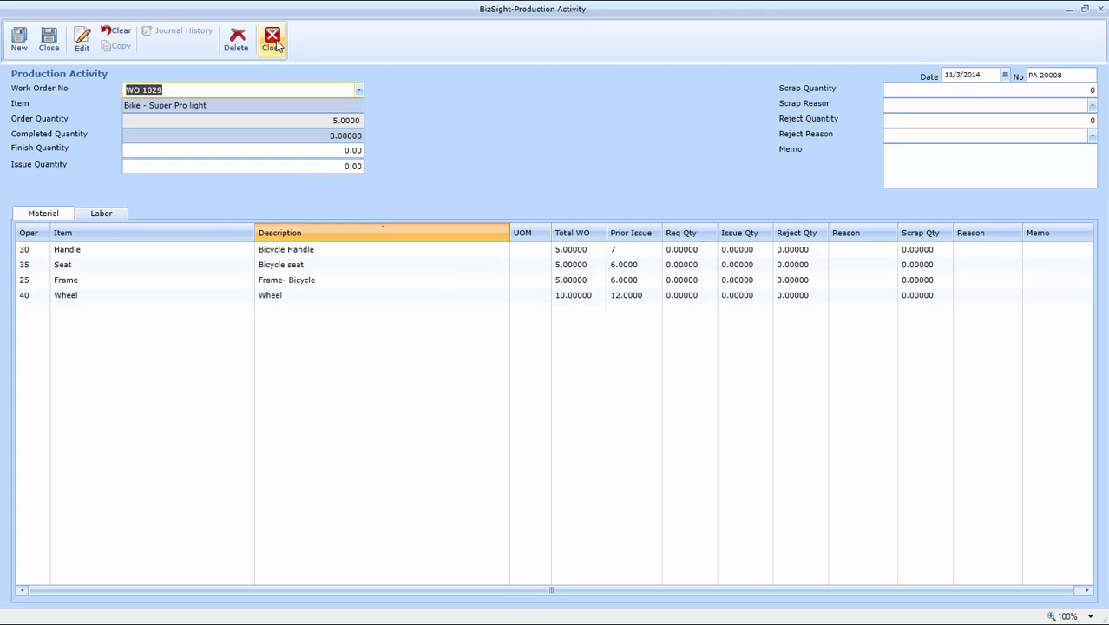
click(274, 42)
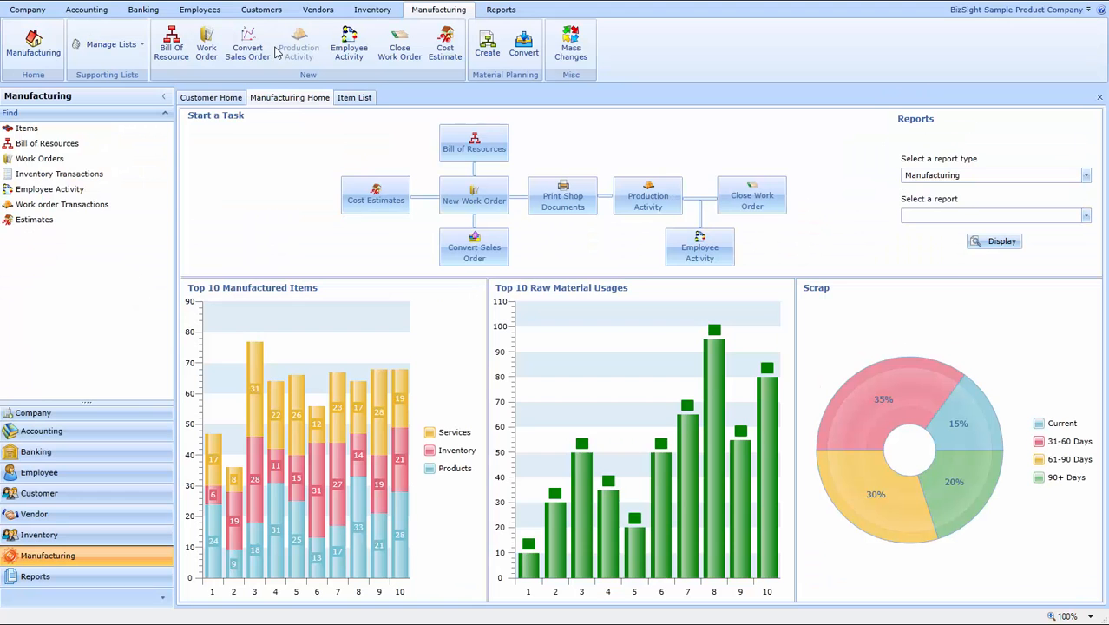
Step: Start a new employee activity and select the first employee in the list
click(707, 257)
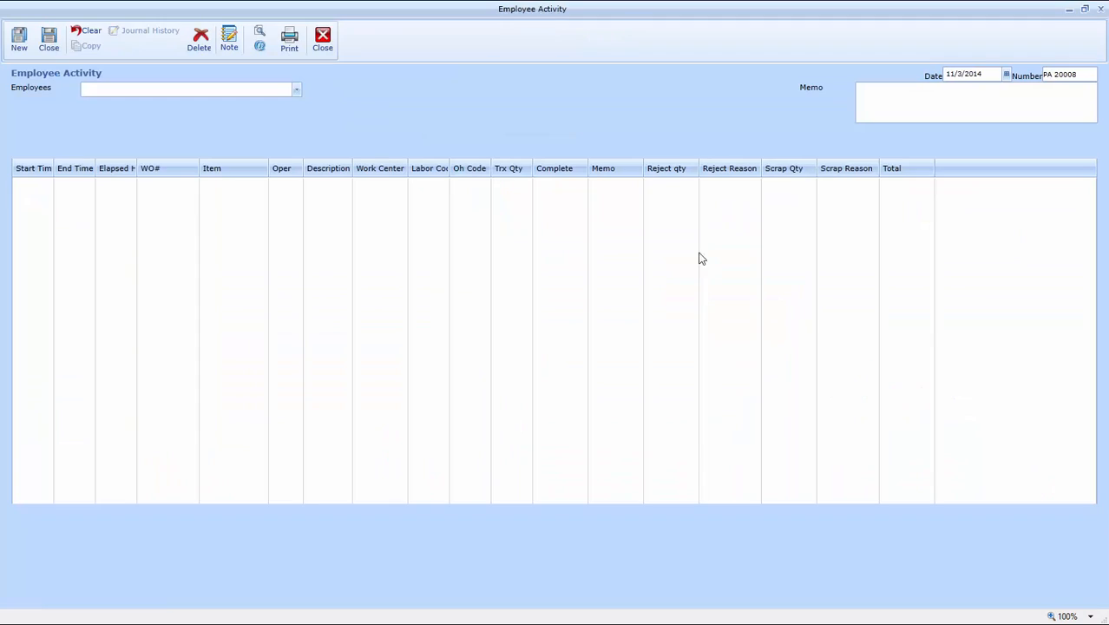
click(298, 96)
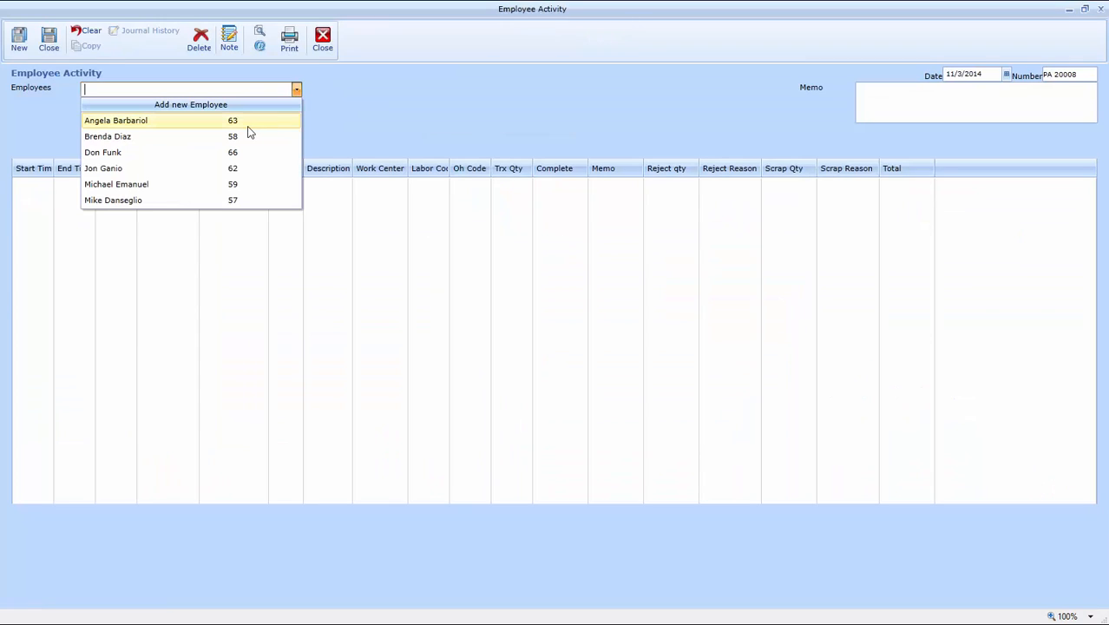
key(Down)
key(Return)
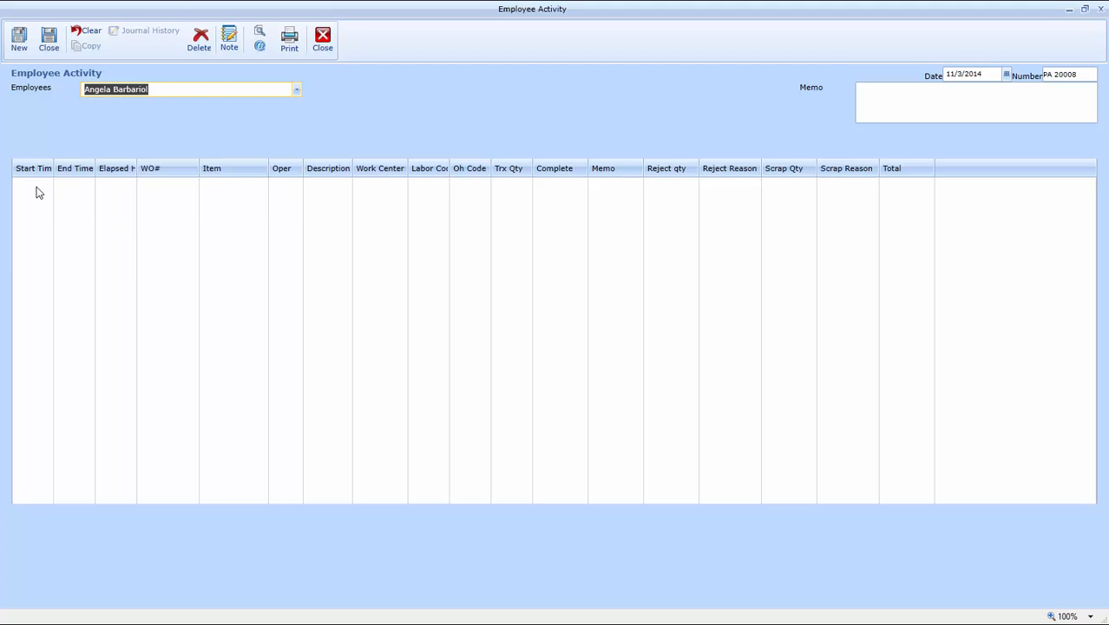
Step: Add a first activity line with a start time of 8:00 and an end time of 9:30
click(37, 188)
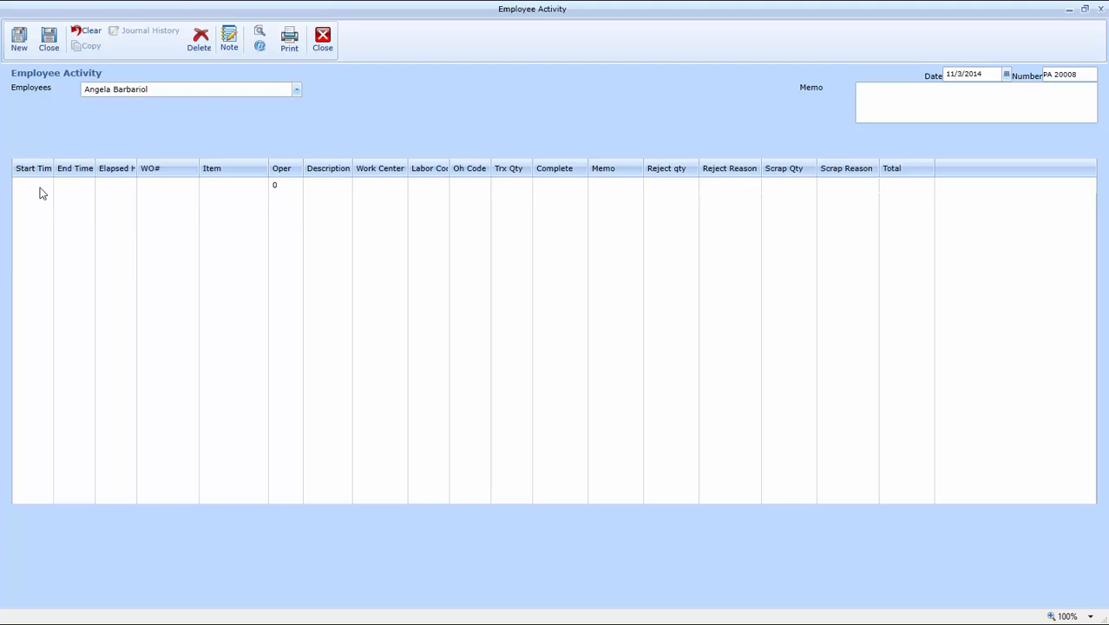
click(40, 191)
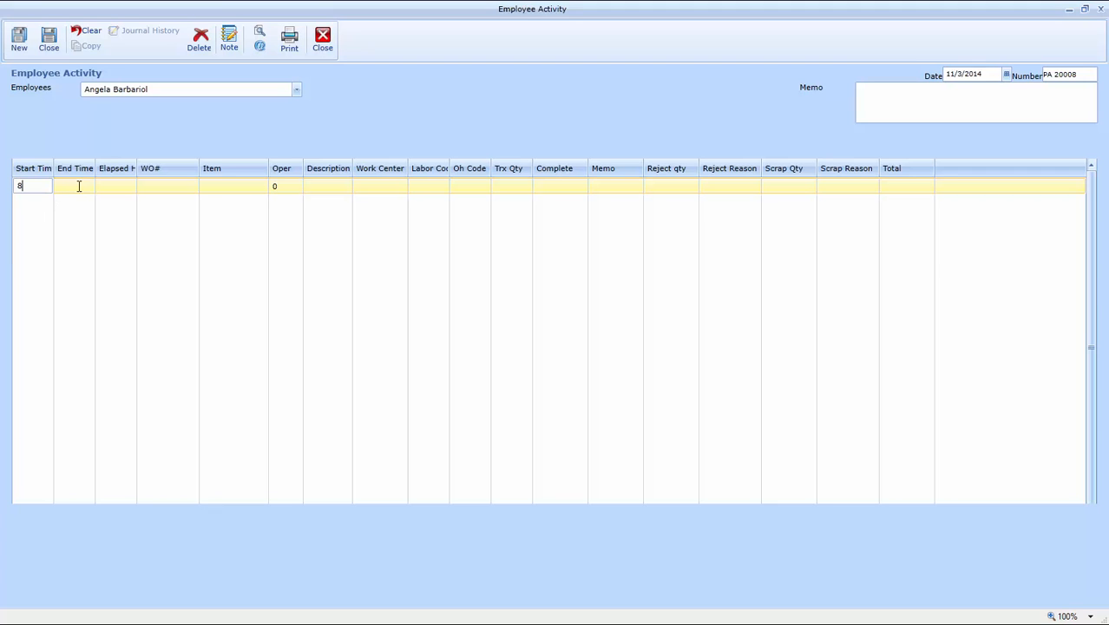
click(79, 186)
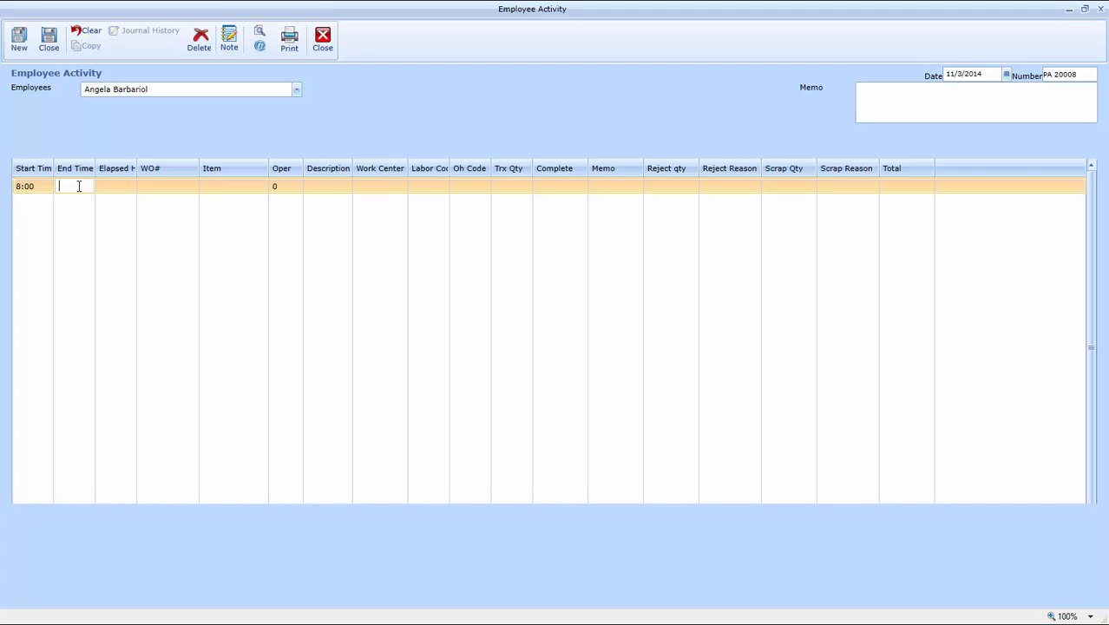
text(9:30)
key(Tab)
Step: Assign the first line the Bike - Super Pro light work order listed just above the last Bicycle - Wild one, with operation 10
click(190, 188)
click(191, 187)
click(195, 306)
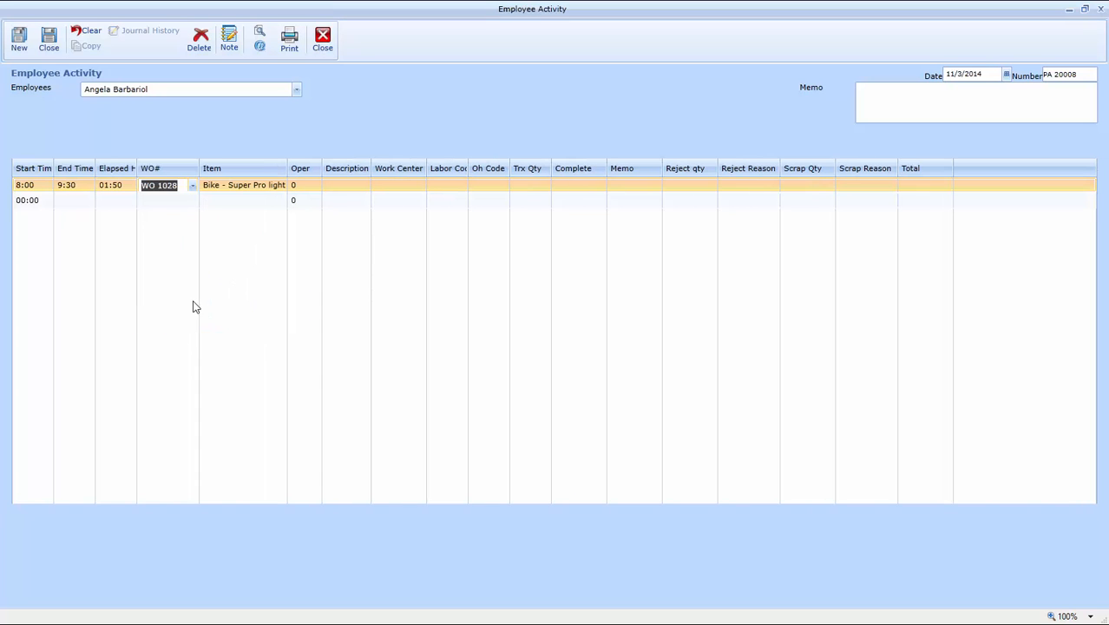
click(314, 190)
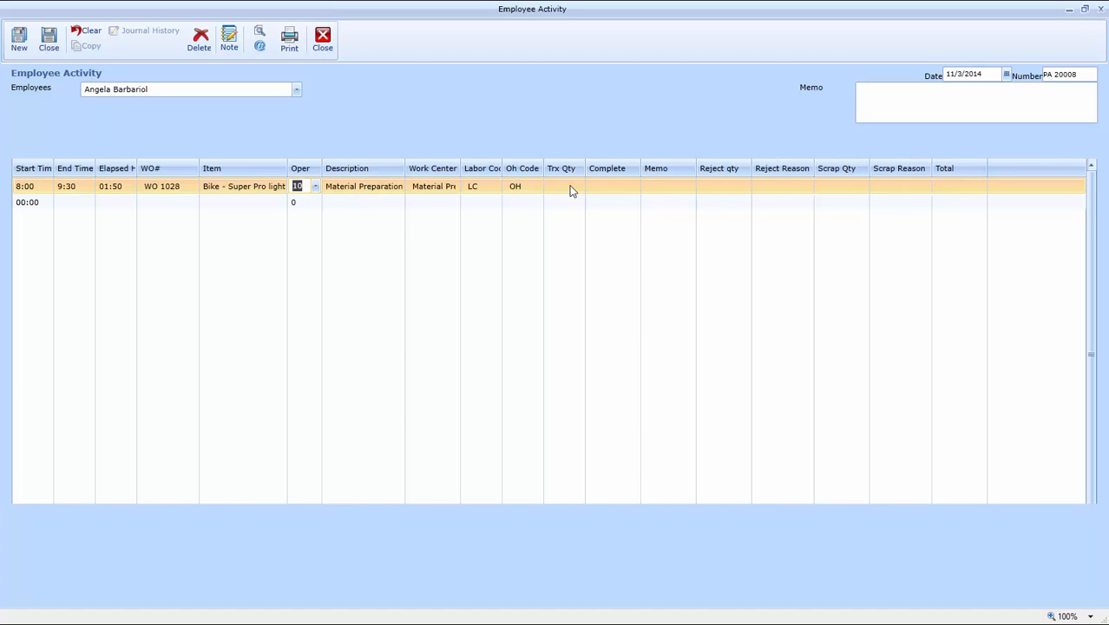
key(Tab)
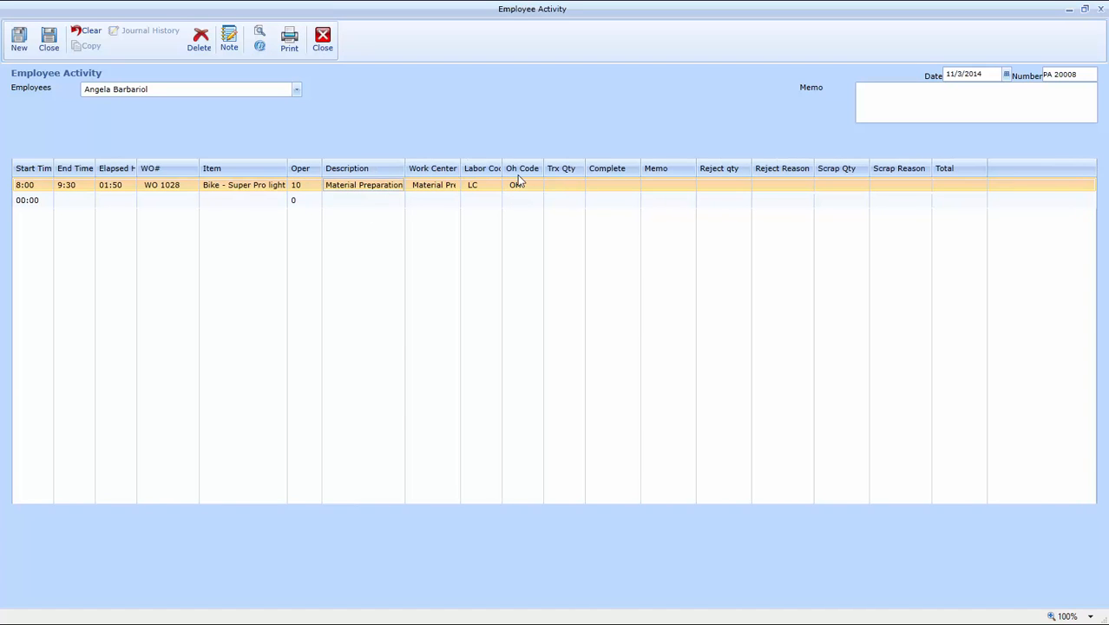
Step: Set the transaction quantity of the Material Preparation line to 2
click(564, 187)
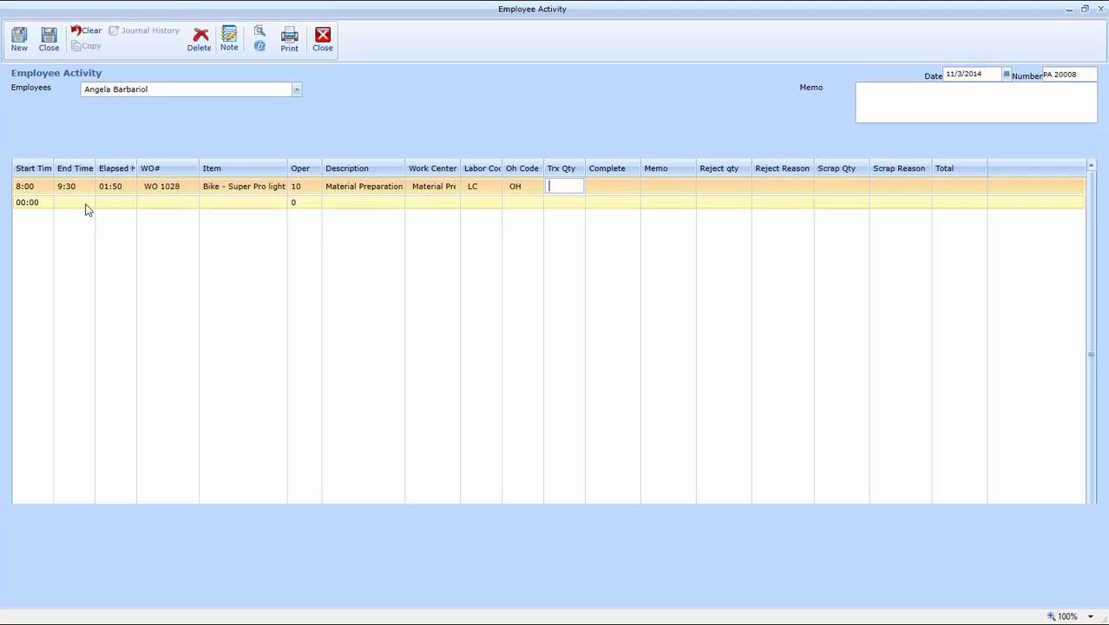
text(2)
key(Tab)
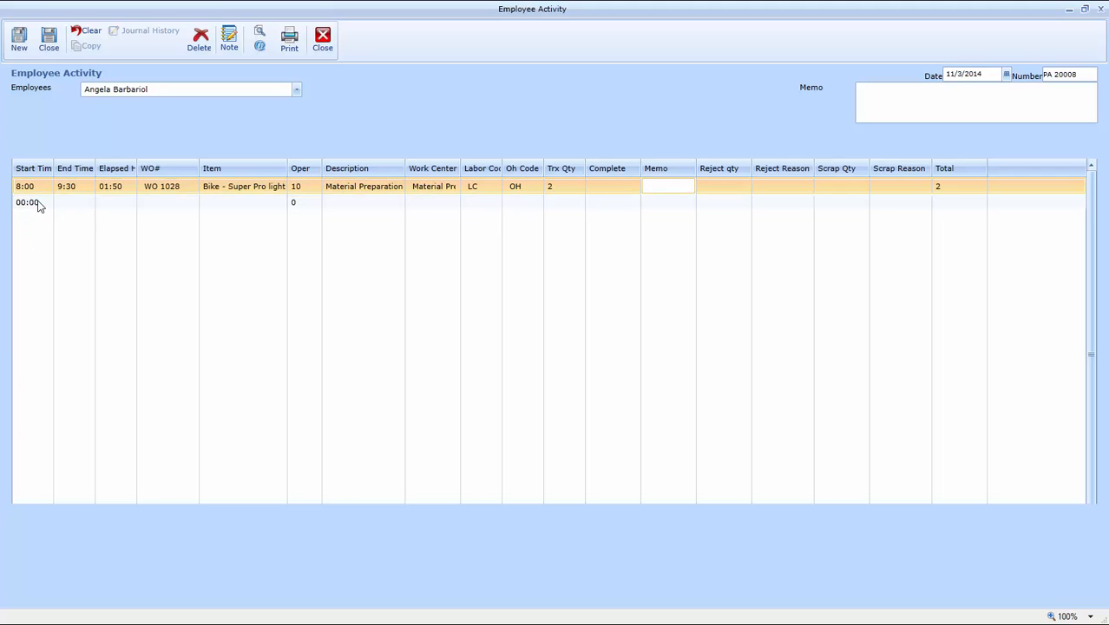
Step: Enter a start time of 9:30 and an end time of 10:15 on the second activity line
click(35, 202)
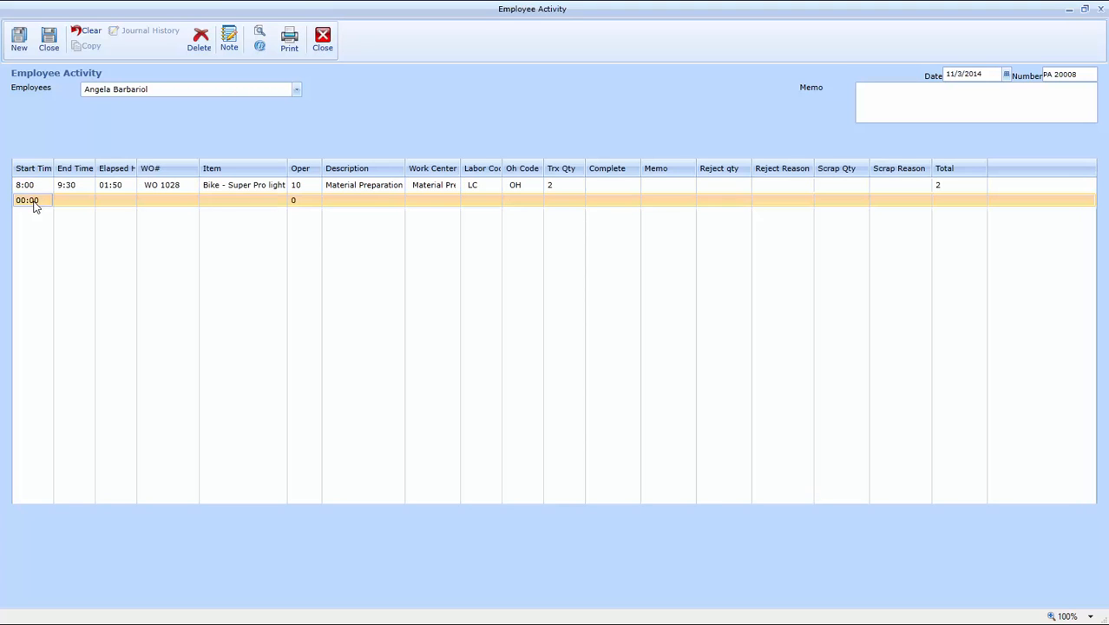
double_click(35, 203)
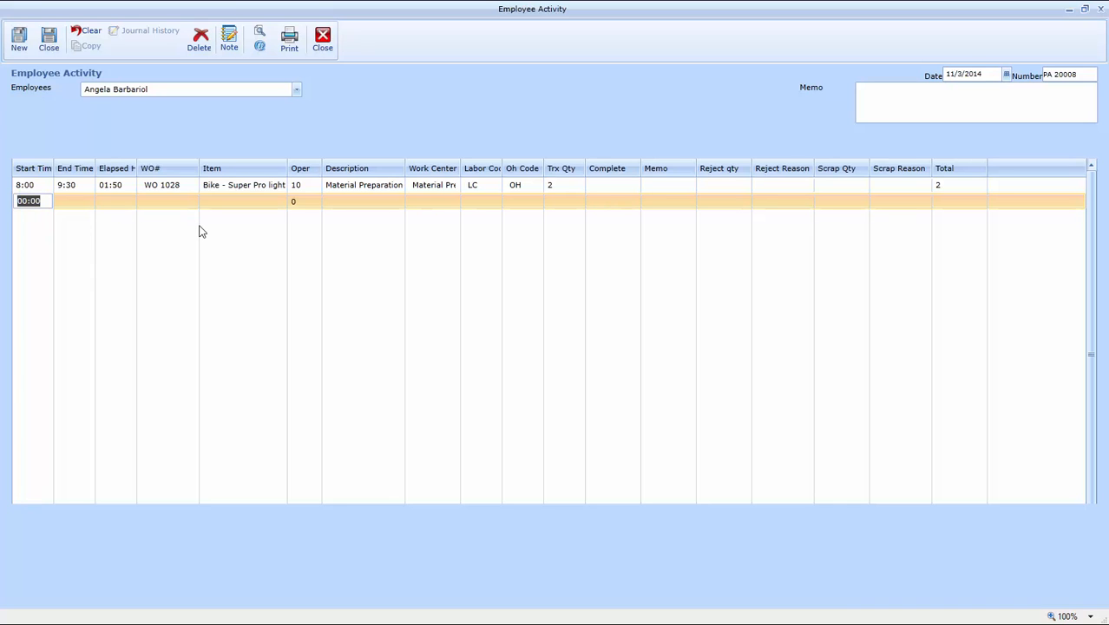
text(9:30)
key(Tab)
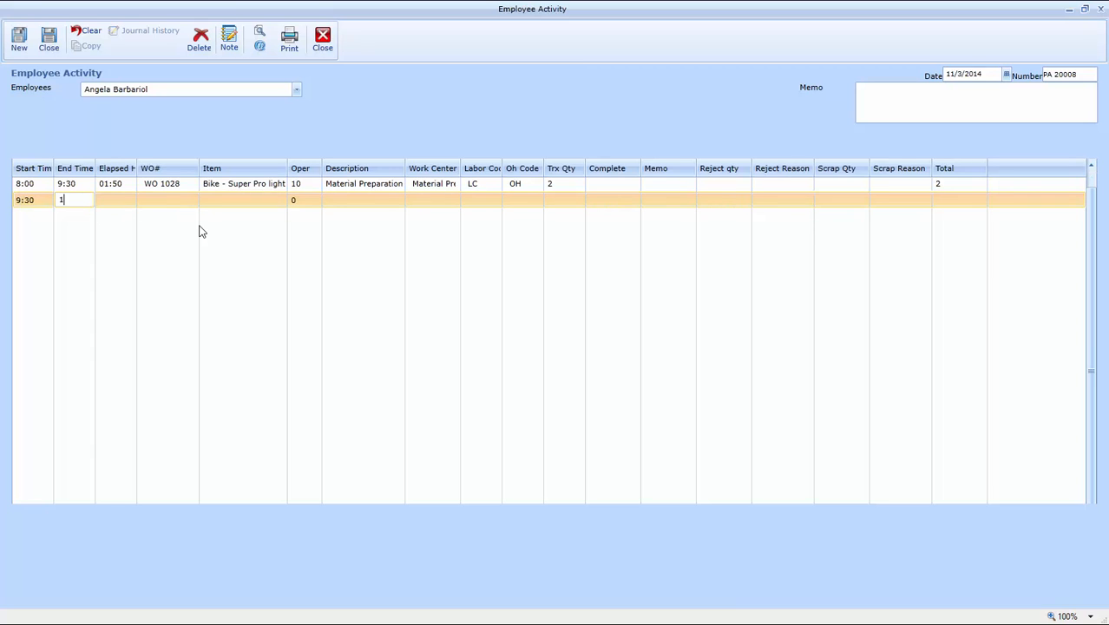
text(10:15)
key(Tab)
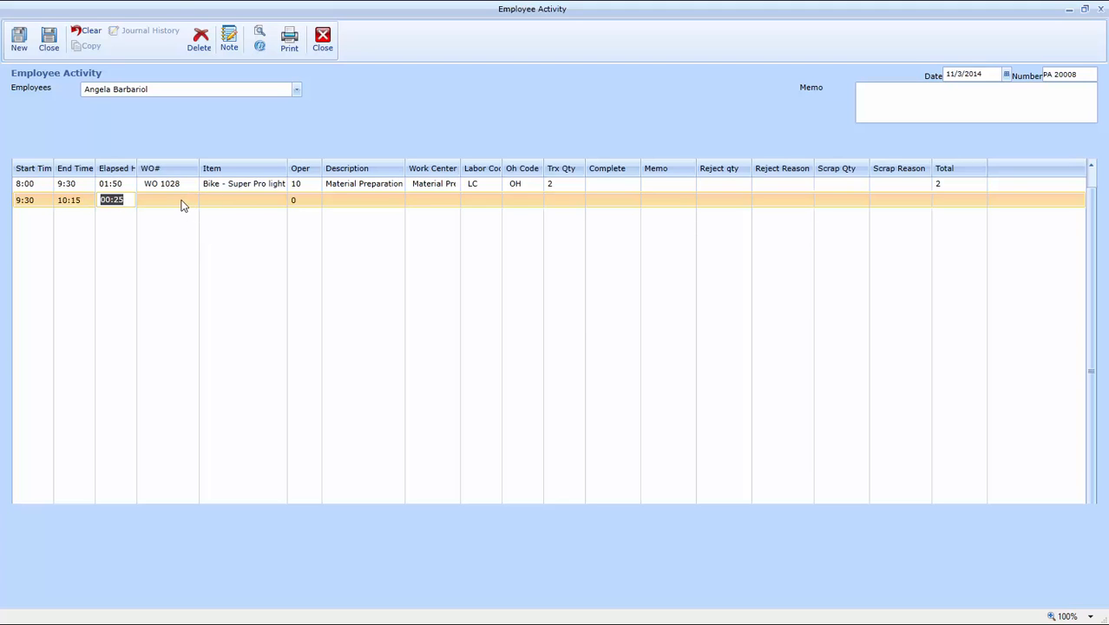
Step: Assign the last-listed Bicycle - Wild work order to the second activity line
key(Tab)
click(193, 202)
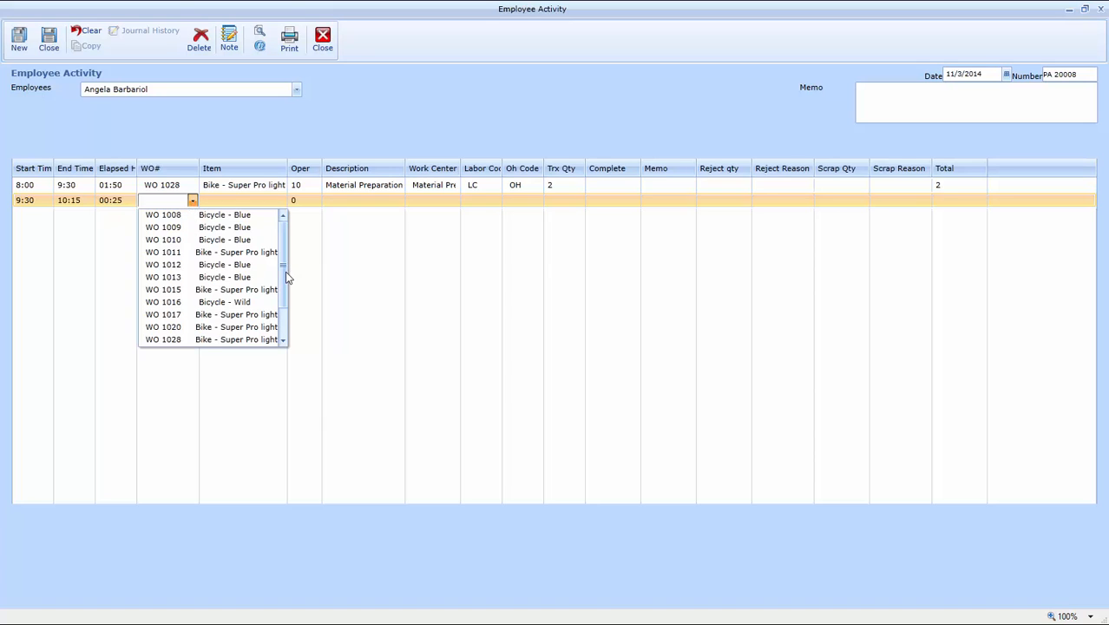
scroll(282, 327, down, 1)
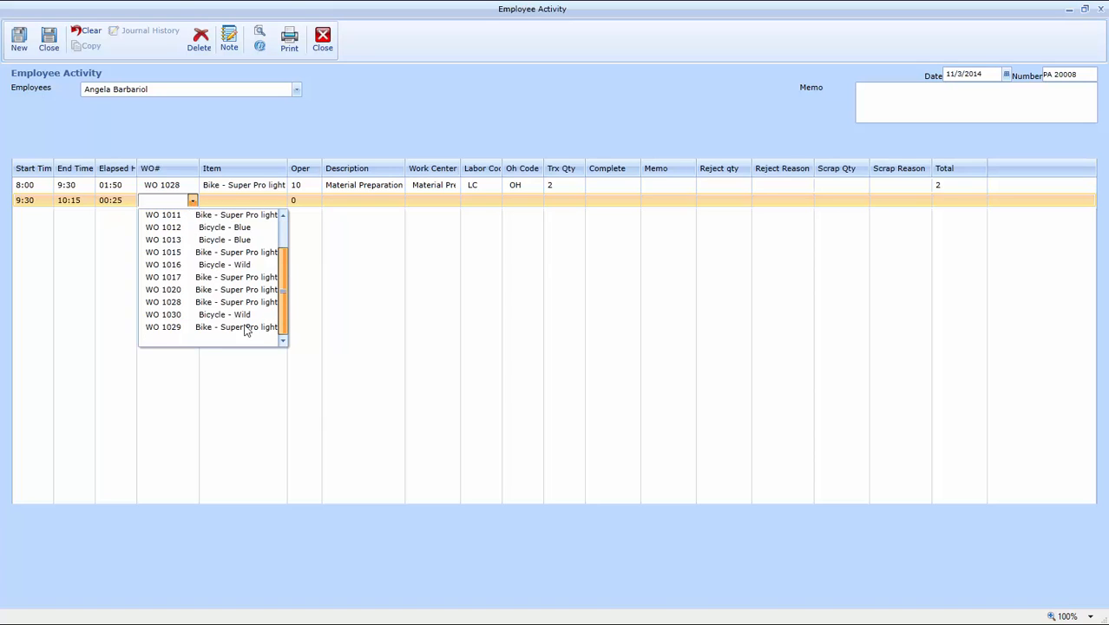
click(173, 315)
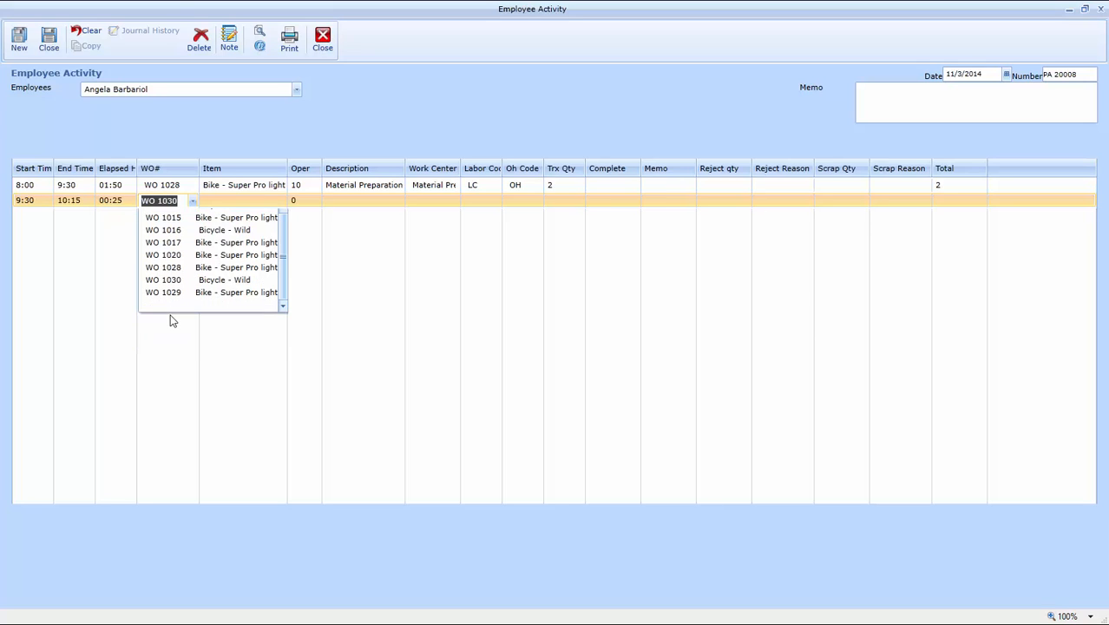
Step: Set the Bicycle - Wild line's operation to 20 for cutting frame pipes, and save and close the employee activity
click(311, 204)
click(314, 205)
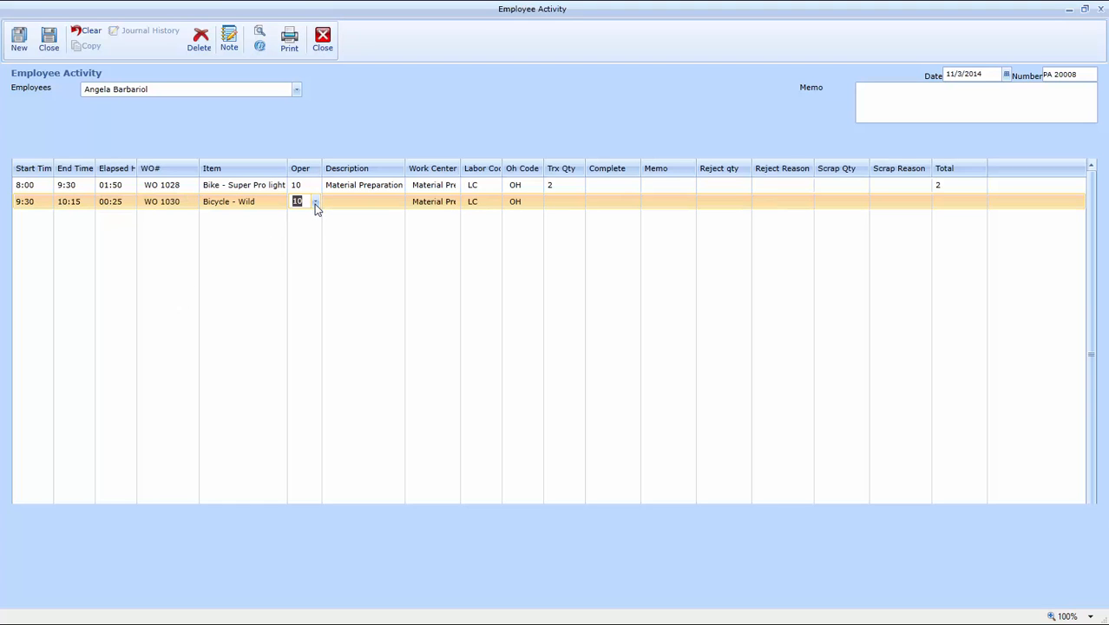
click(314, 203)
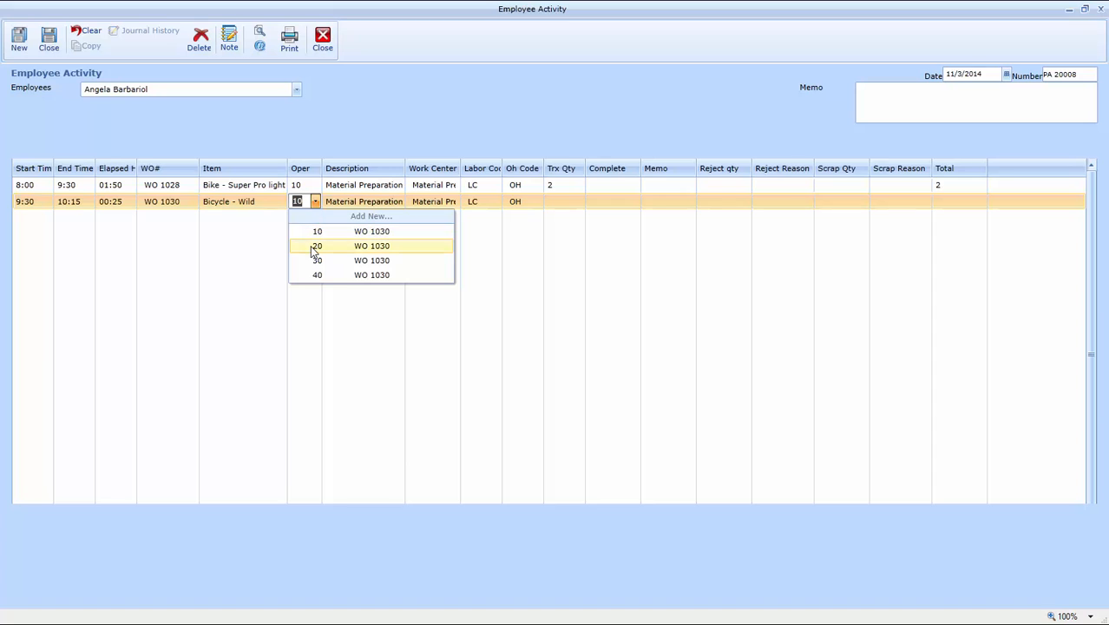
click(318, 247)
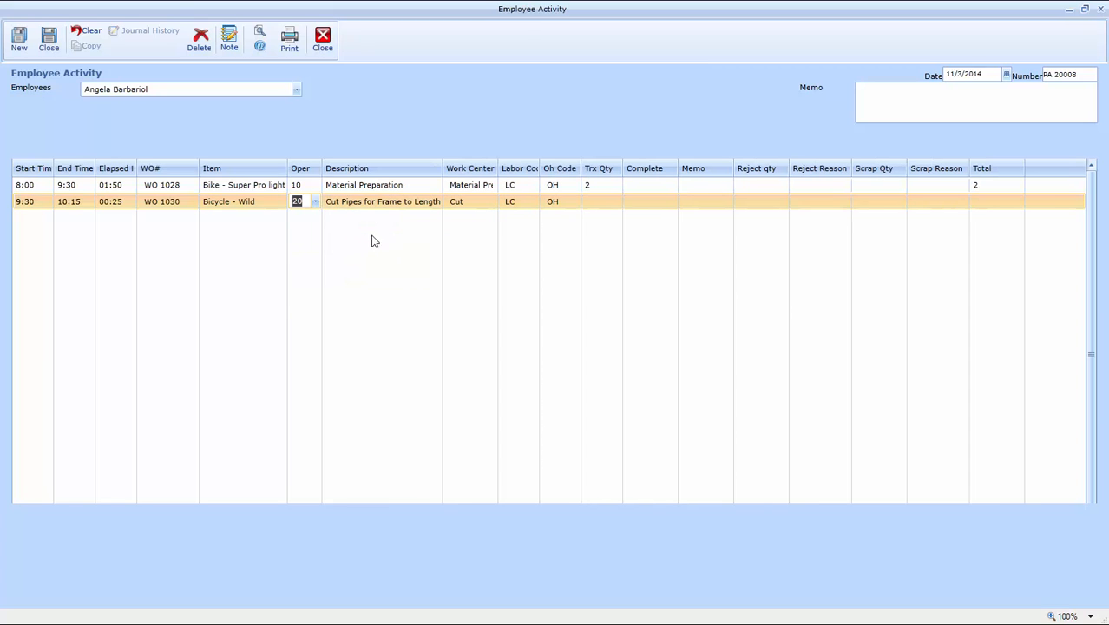
click(49, 46)
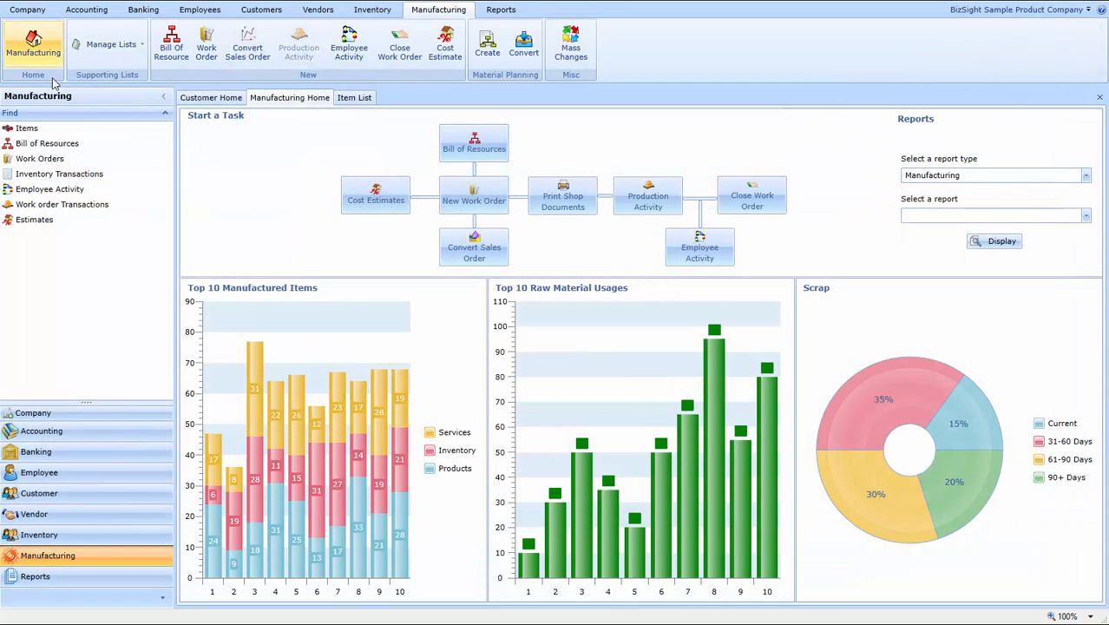
Step: Start creating a material plan with a start date of 11/1/2014 and an end date of 12/31/2014
click(487, 54)
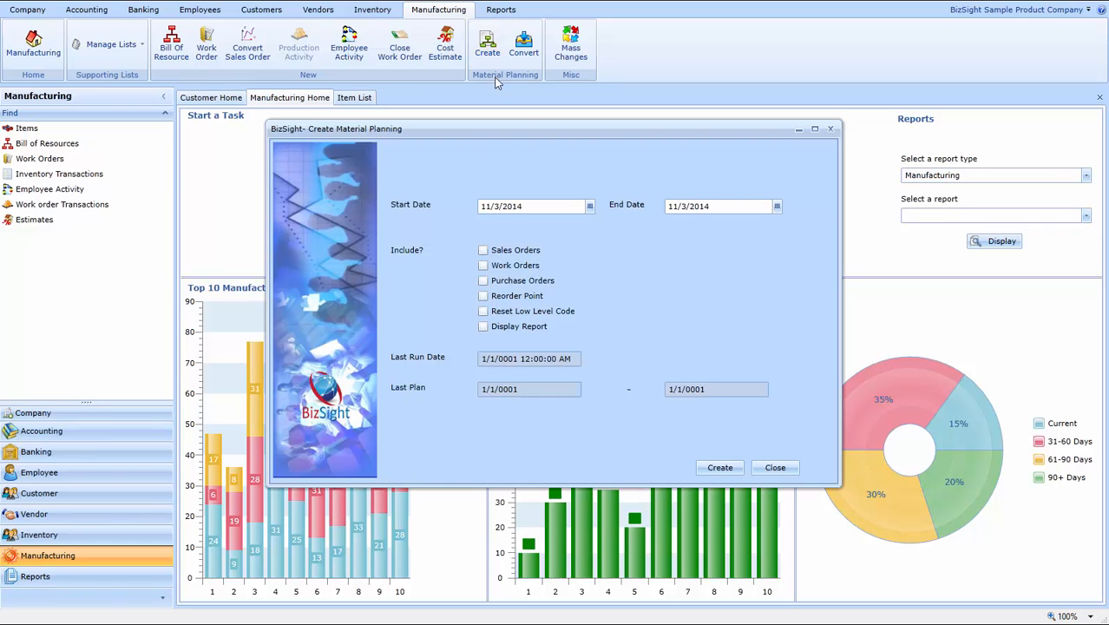
click(589, 208)
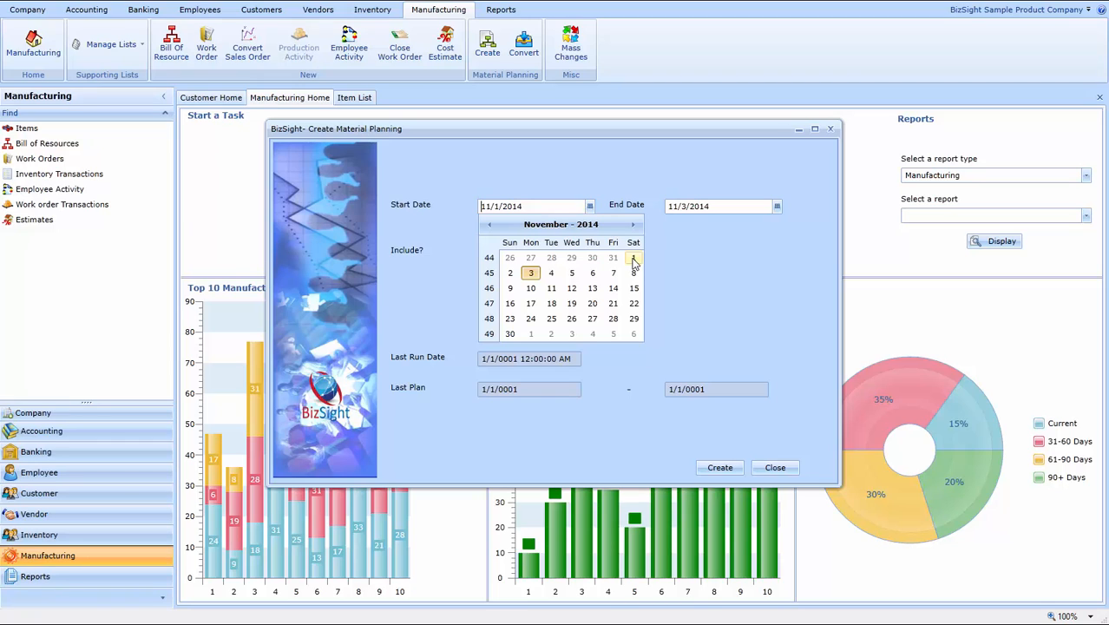
click(634, 262)
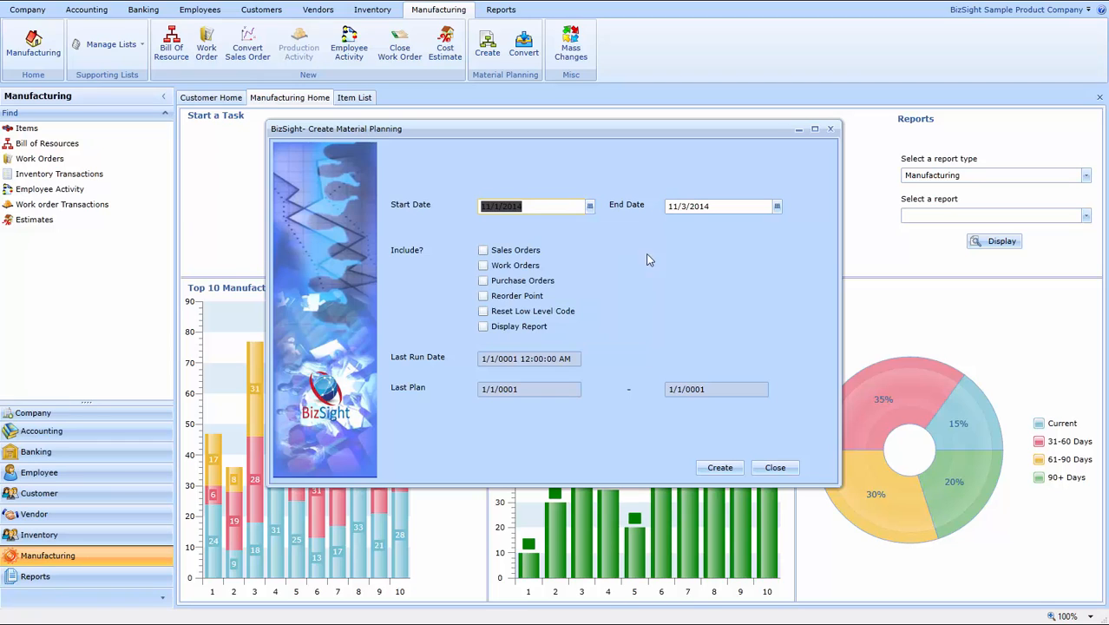
click(778, 209)
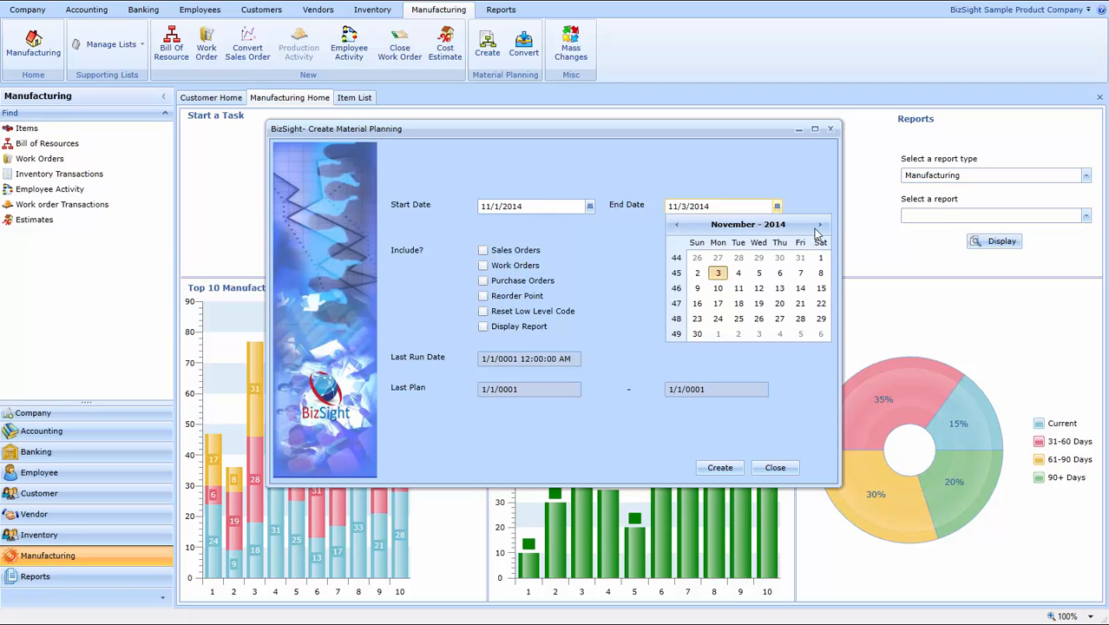
click(821, 226)
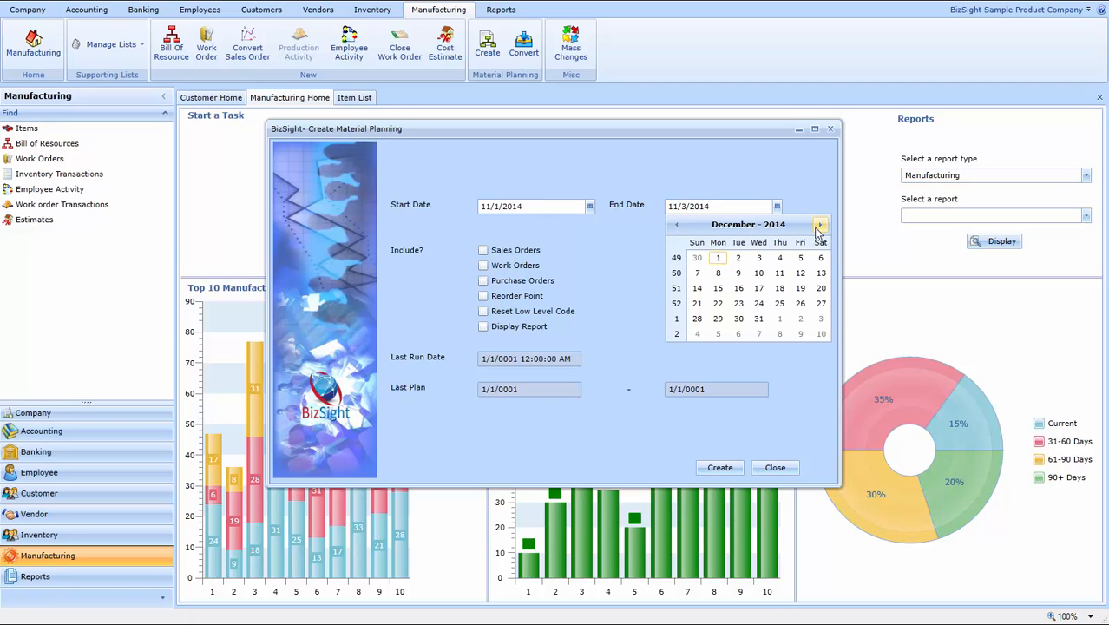
click(759, 319)
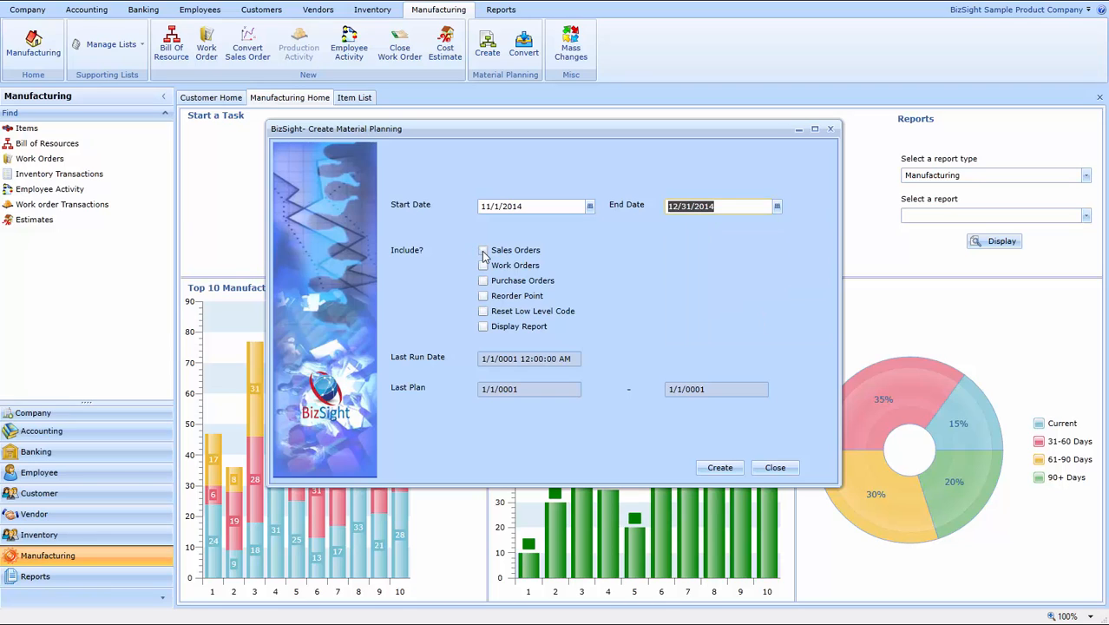
Step: Include sales orders, work orders and purchase orders in the material plan, create it, and close the planning window
click(482, 249)
click(483, 265)
click(482, 280)
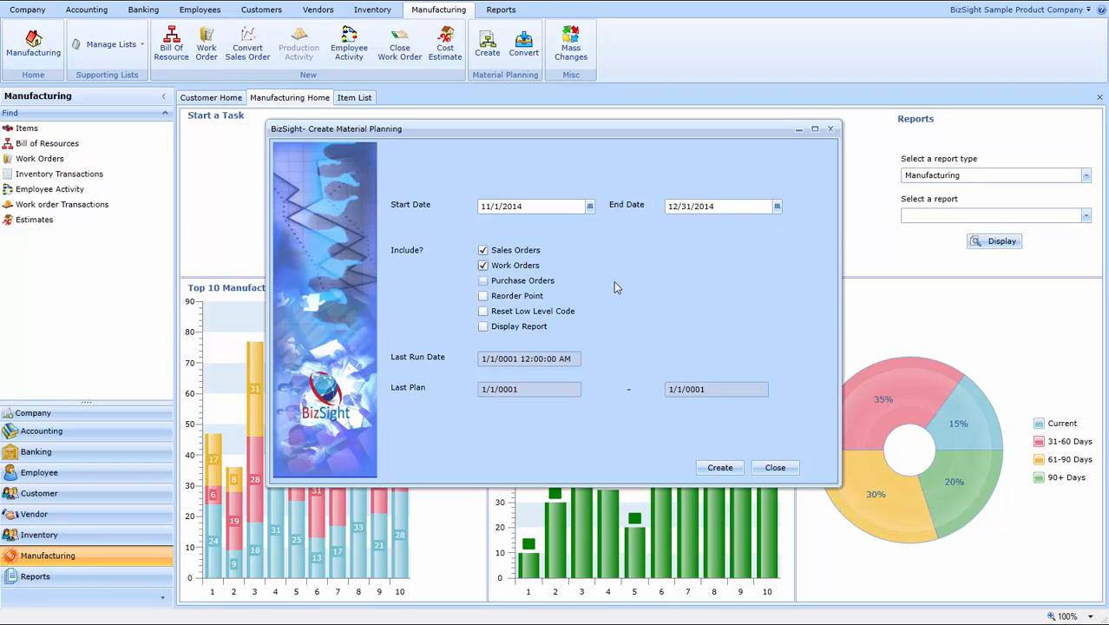
click(707, 468)
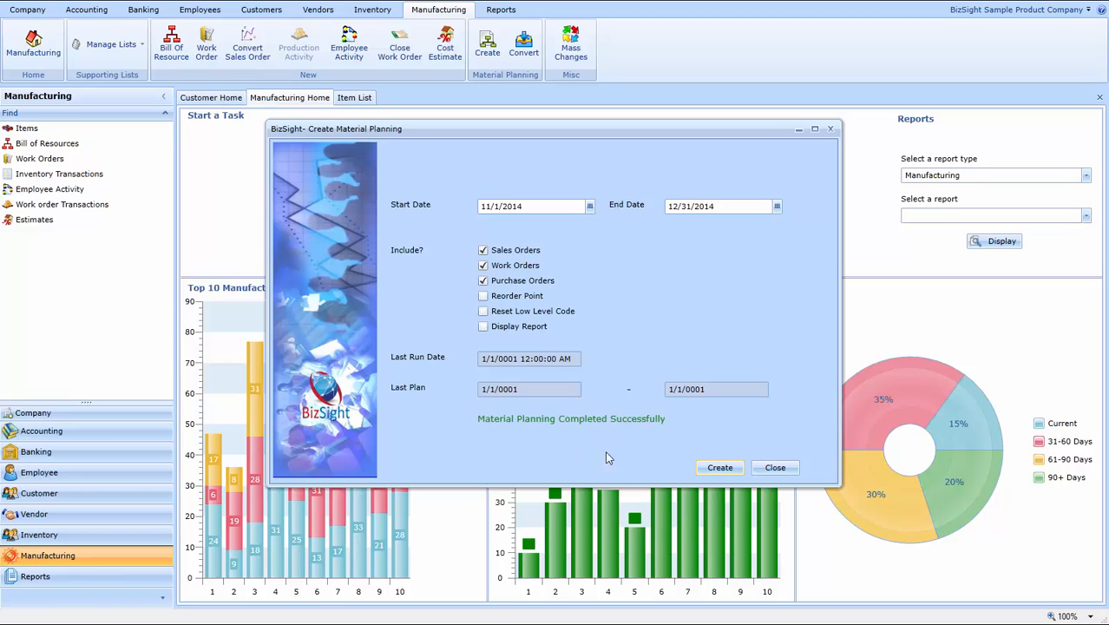
click(774, 468)
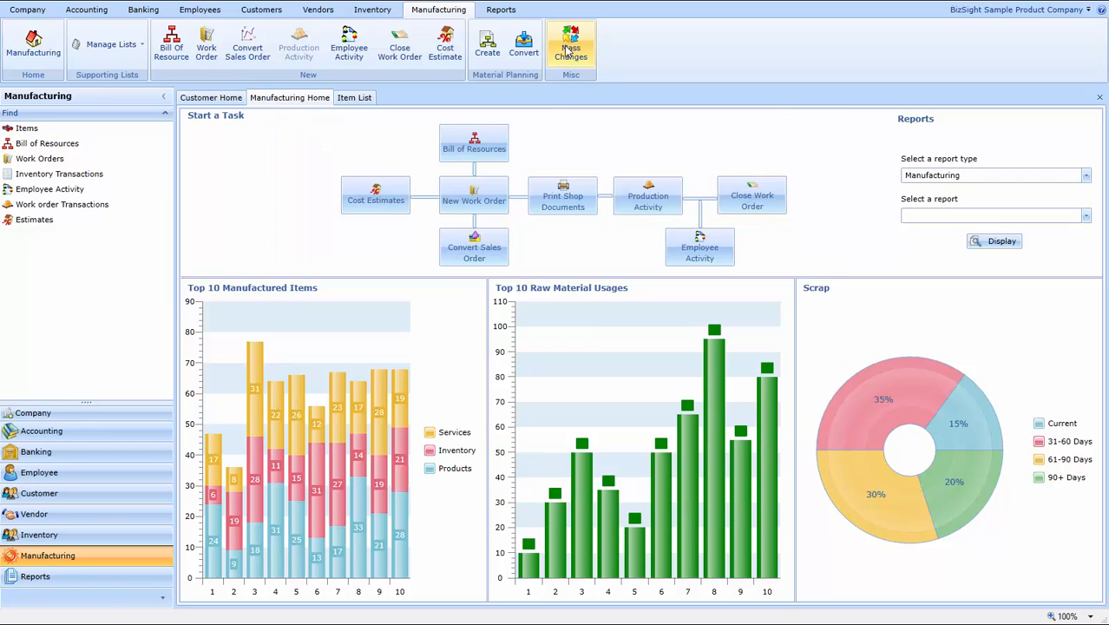
Step: Convert the planned Bicycle - Wild requirement due 11/02/2014 into a work order and check it in the work order listing
click(523, 52)
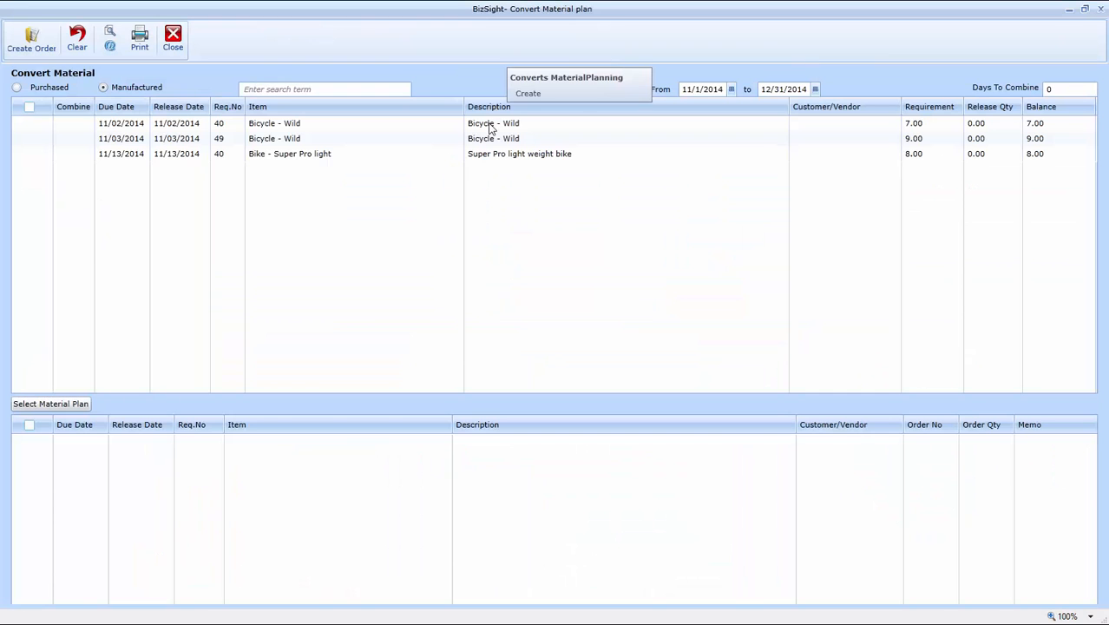
click(33, 124)
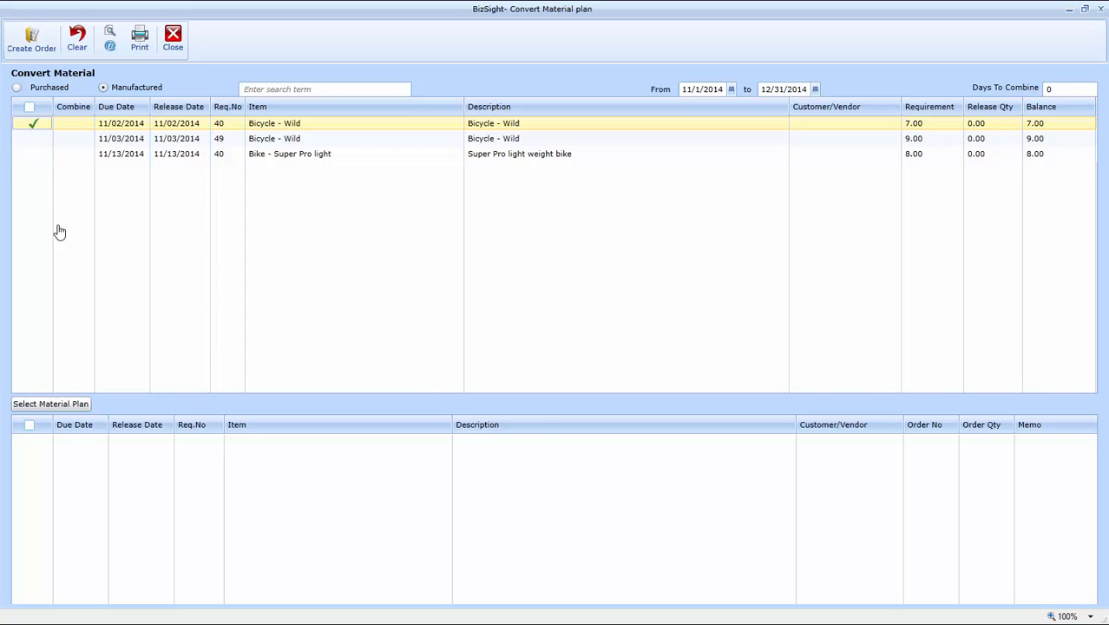
click(59, 404)
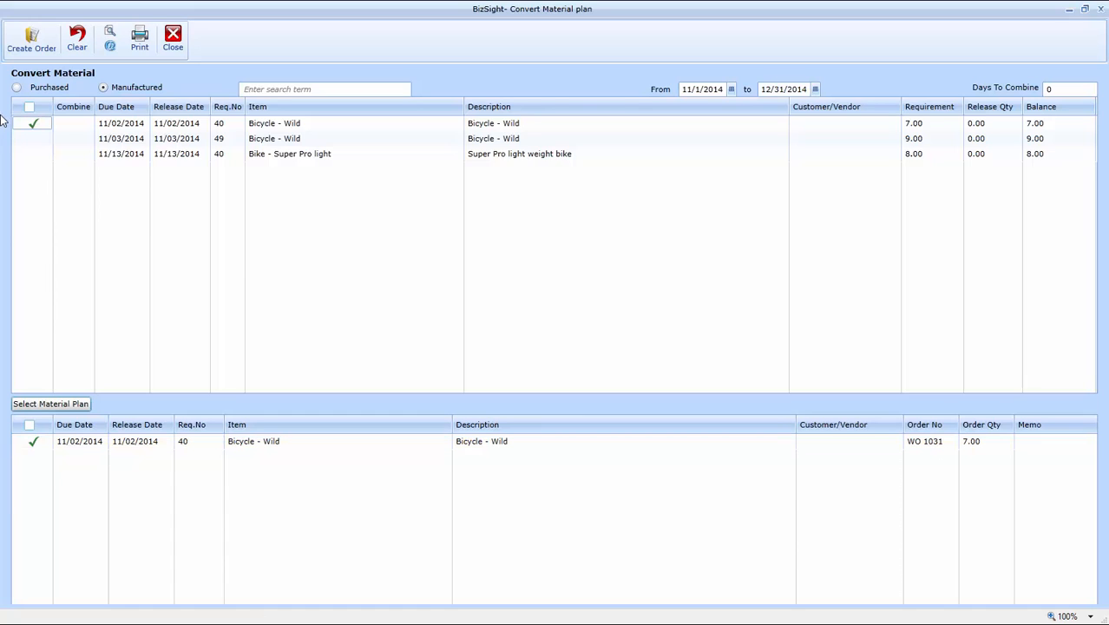
click(37, 43)
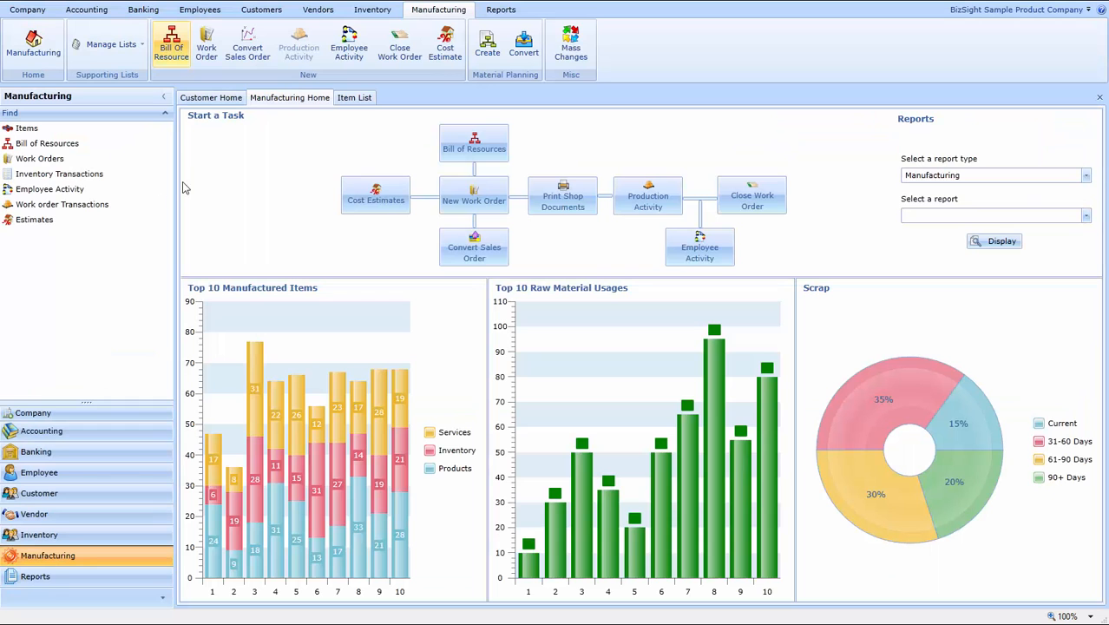
click(44, 159)
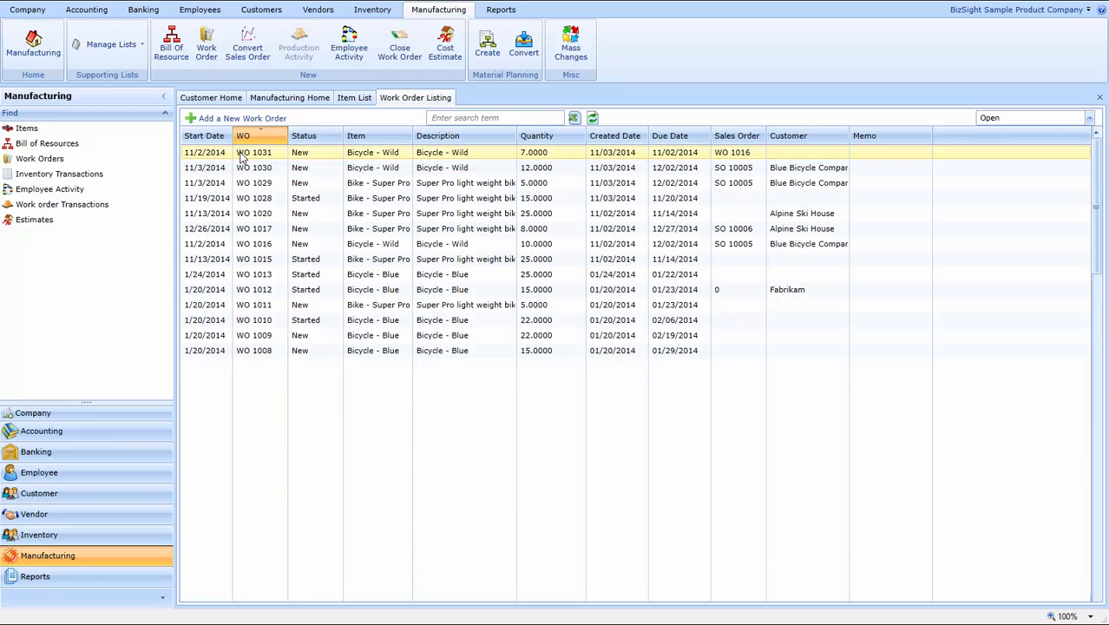
Step: Return to the manufacturing home page and look through the available manufacturing reports without choosing one
click(272, 103)
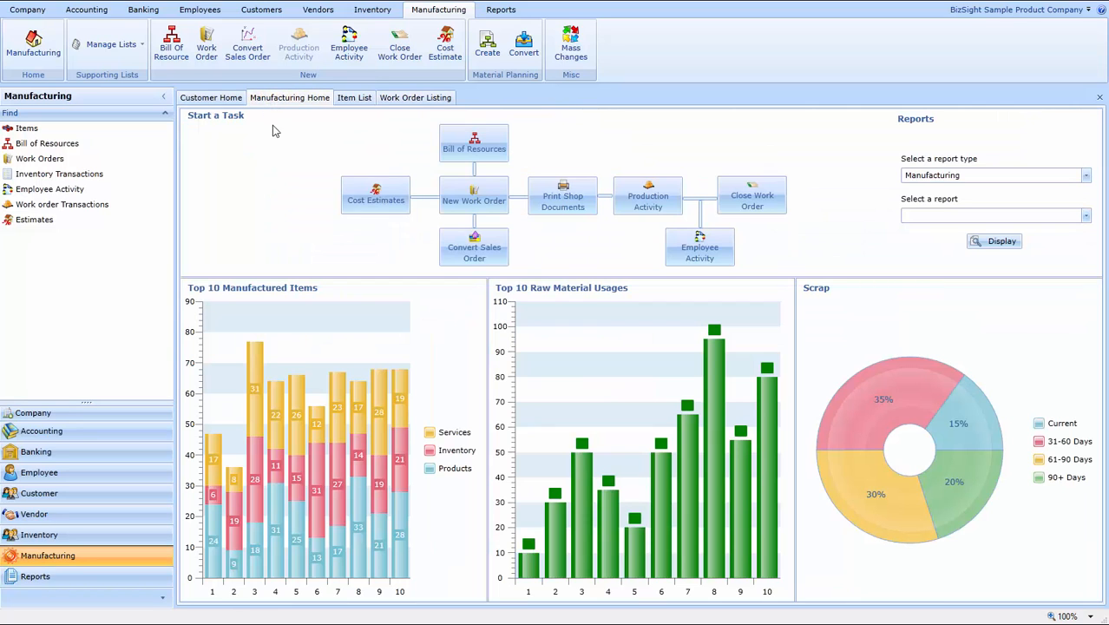
click(1086, 217)
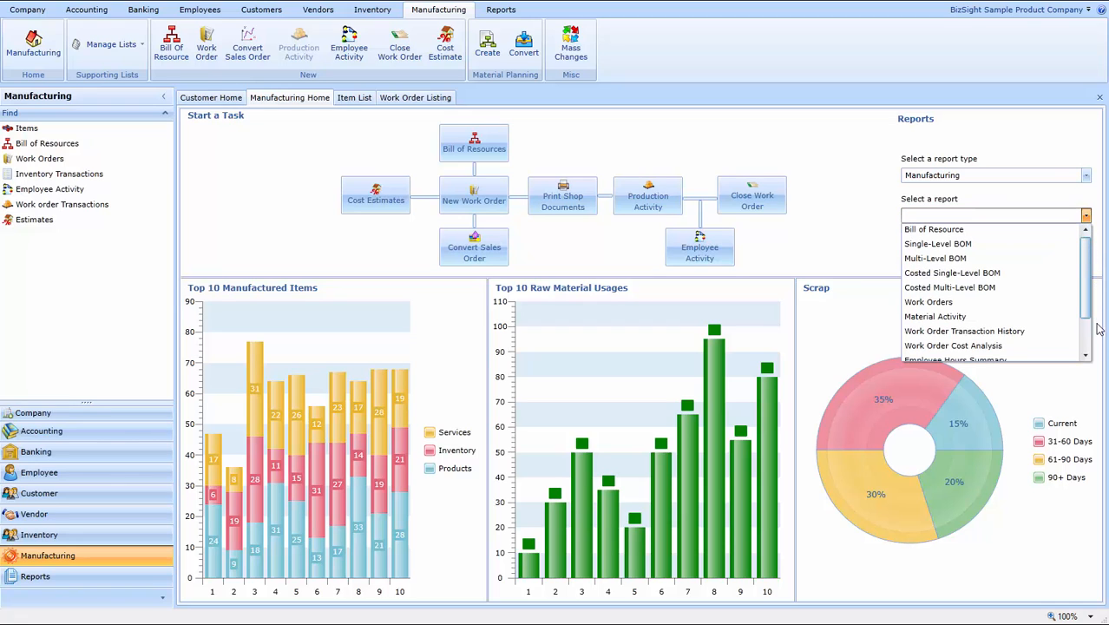
scroll(1095, 339, down, 2)
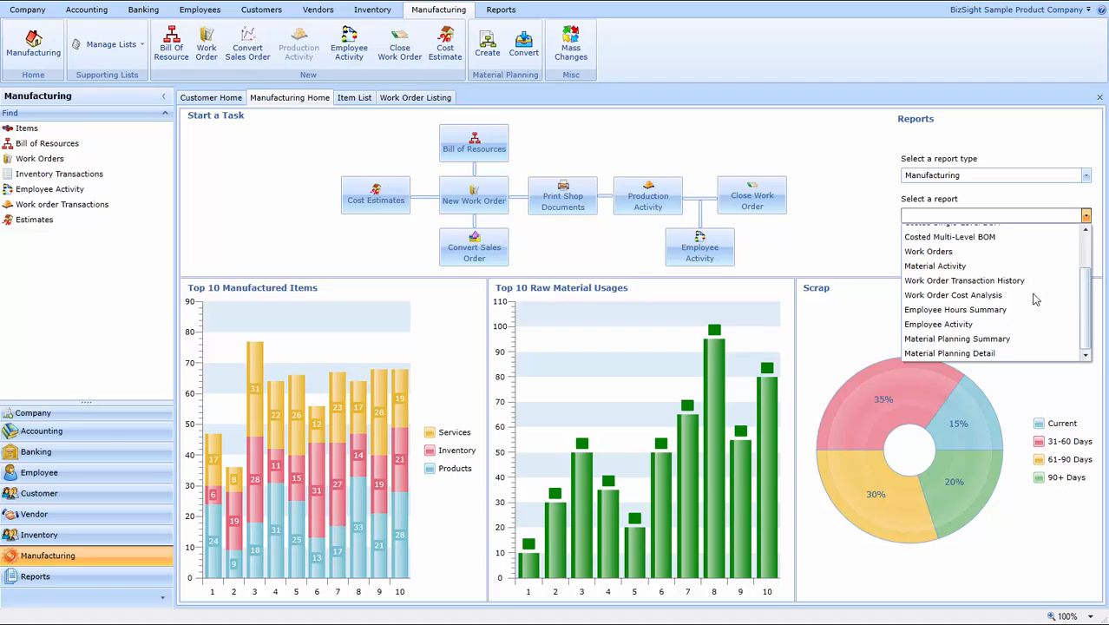
click(840, 219)
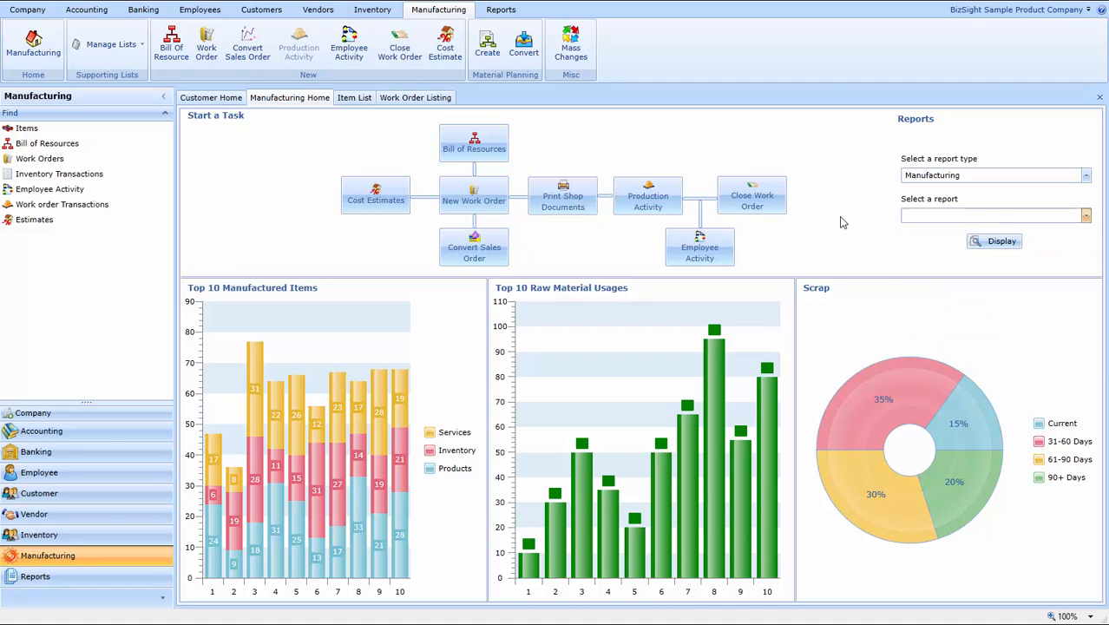